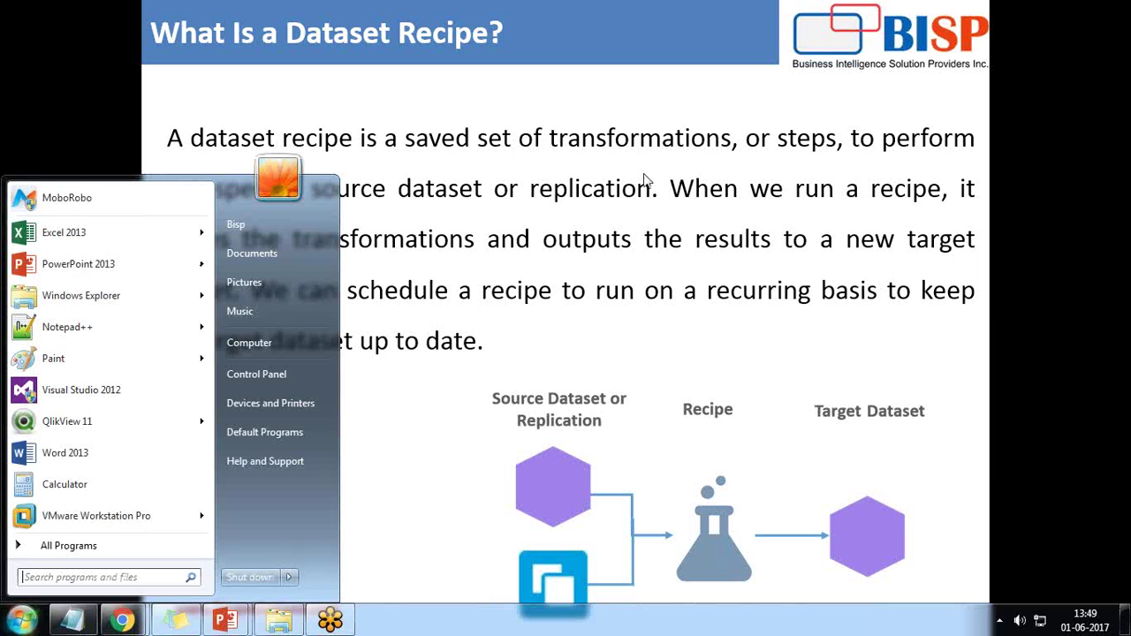
Bring the Wave Analytics browser window forward and show the gear menu of setup and data destinations.
click(122, 621)
click(301, 530)
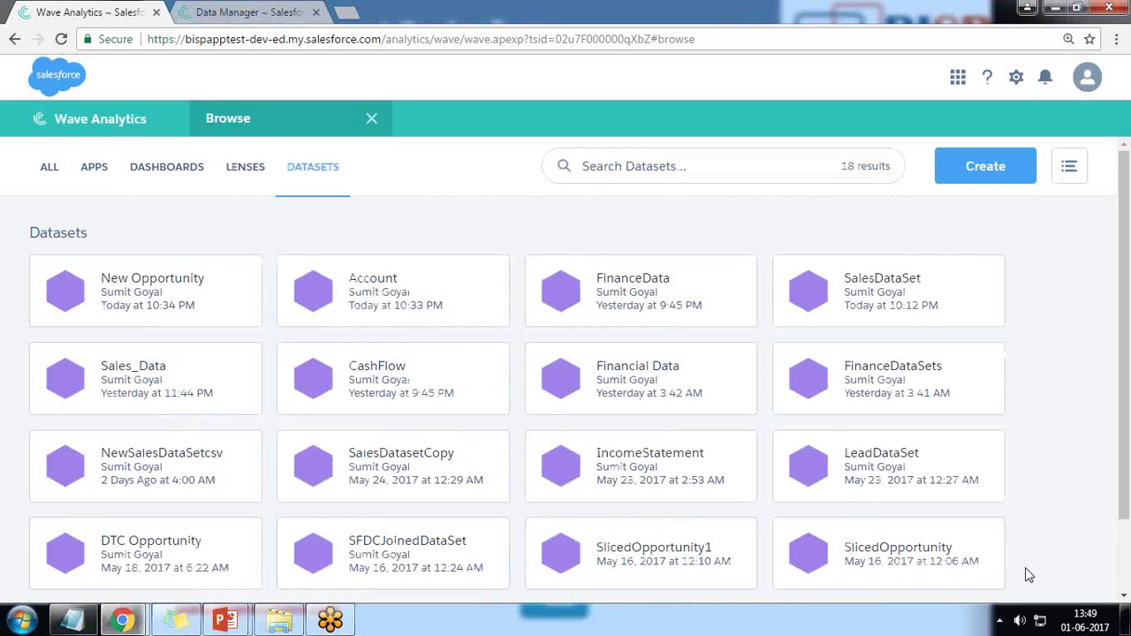
click(1016, 77)
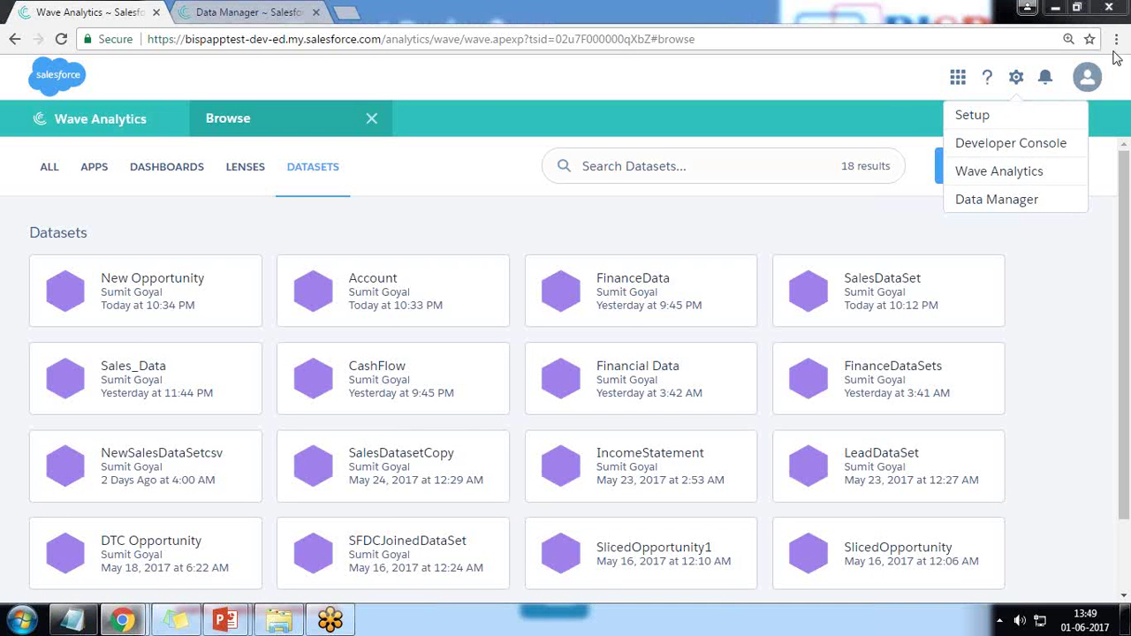
click(645, 219)
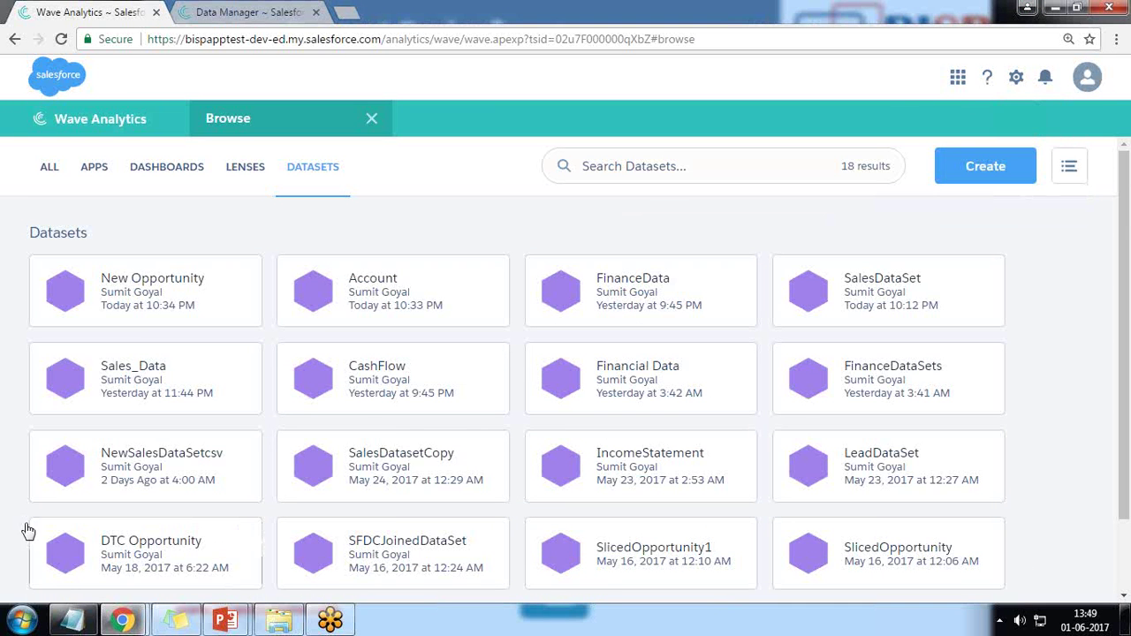
scroll(805, 393, down, 2)
scroll(795, 399, up, 2)
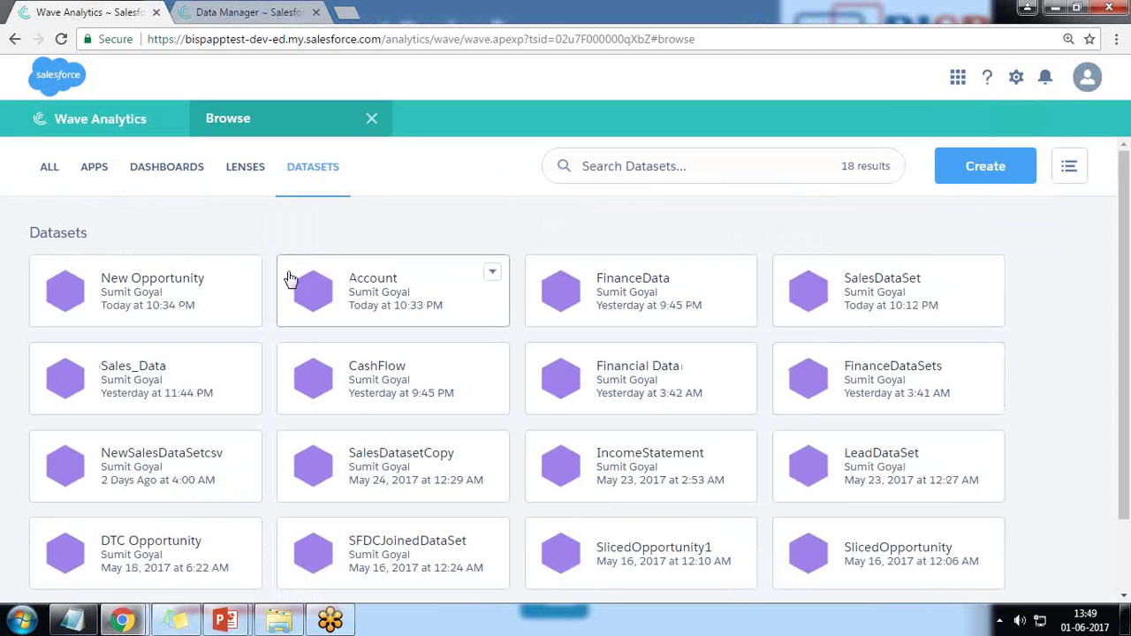
click(1016, 77)
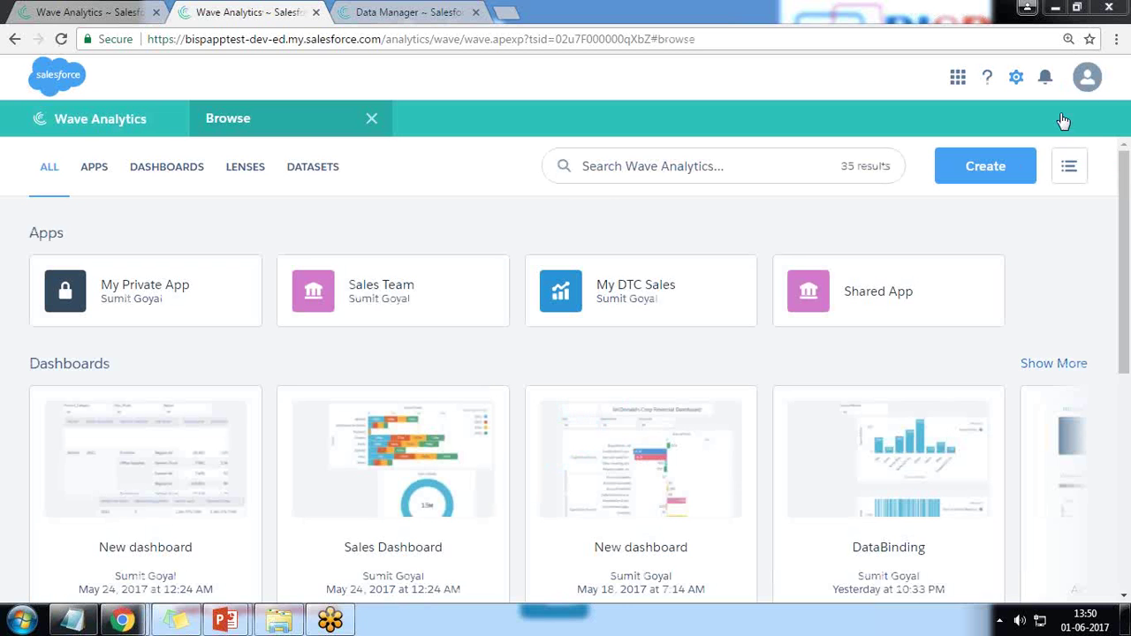
Launch Data Manager from the gear menu and close the extra Wave Analytics tab.
click(1017, 76)
click(990, 197)
click(243, 12)
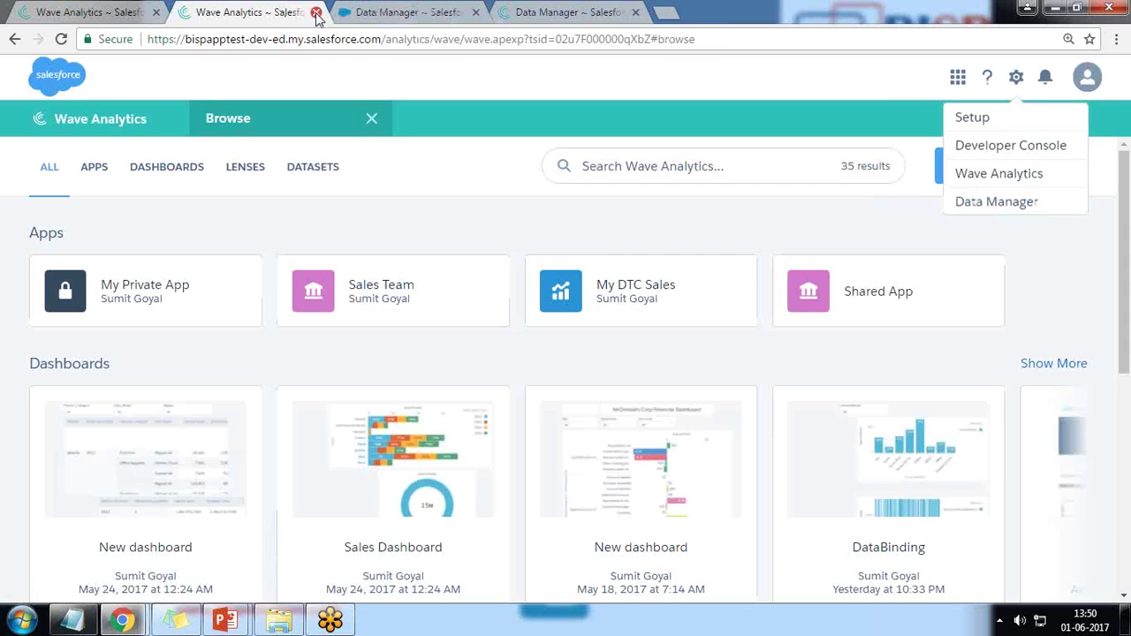
click(315, 11)
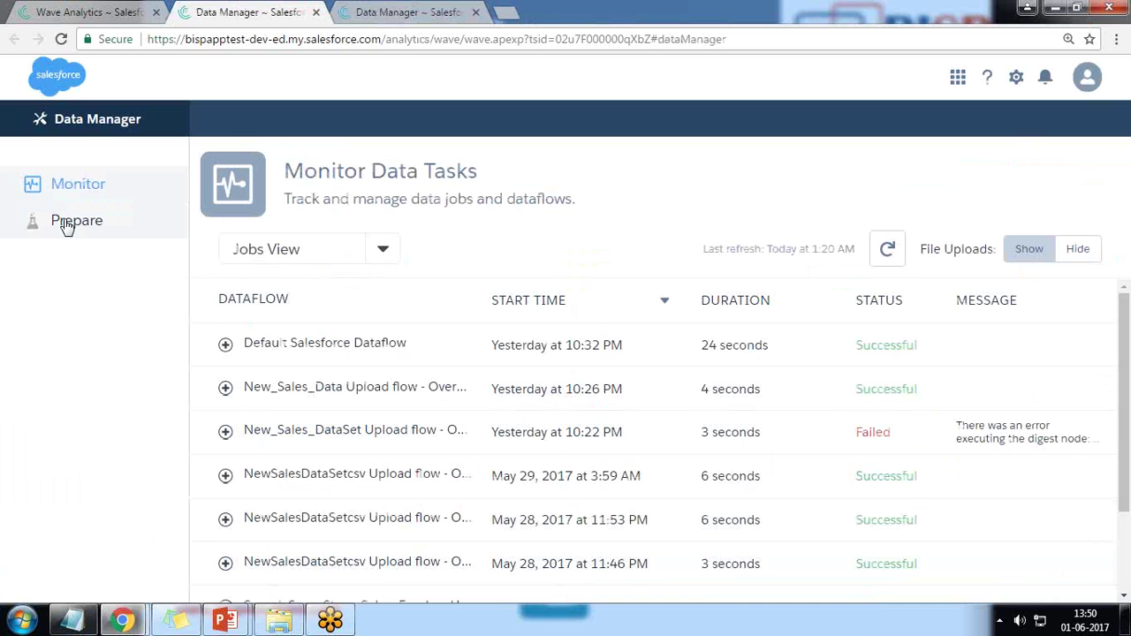
Go to the Prepare page and highlight the Dataset Recipes heading and subtitle.
click(76, 223)
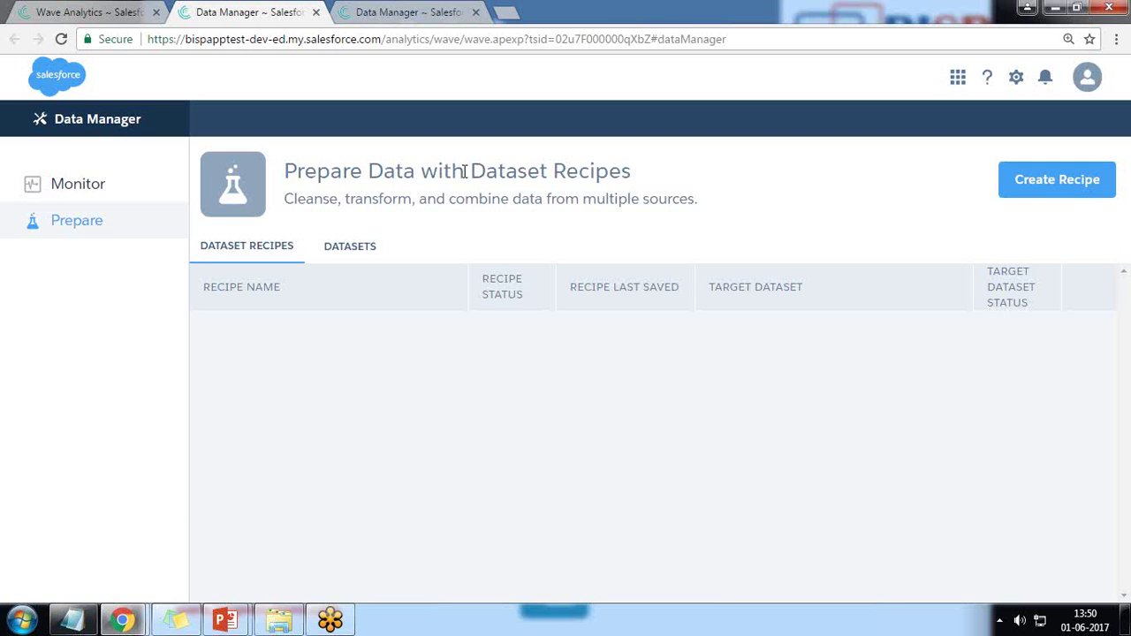
drag(468, 170, 632, 173)
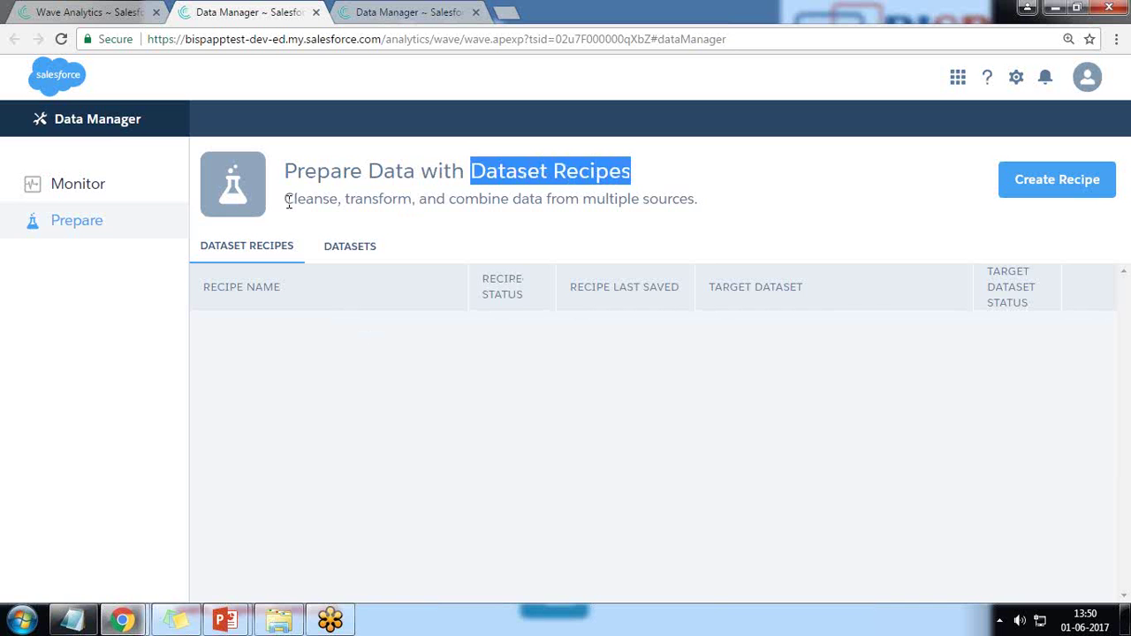
drag(288, 201, 313, 200)
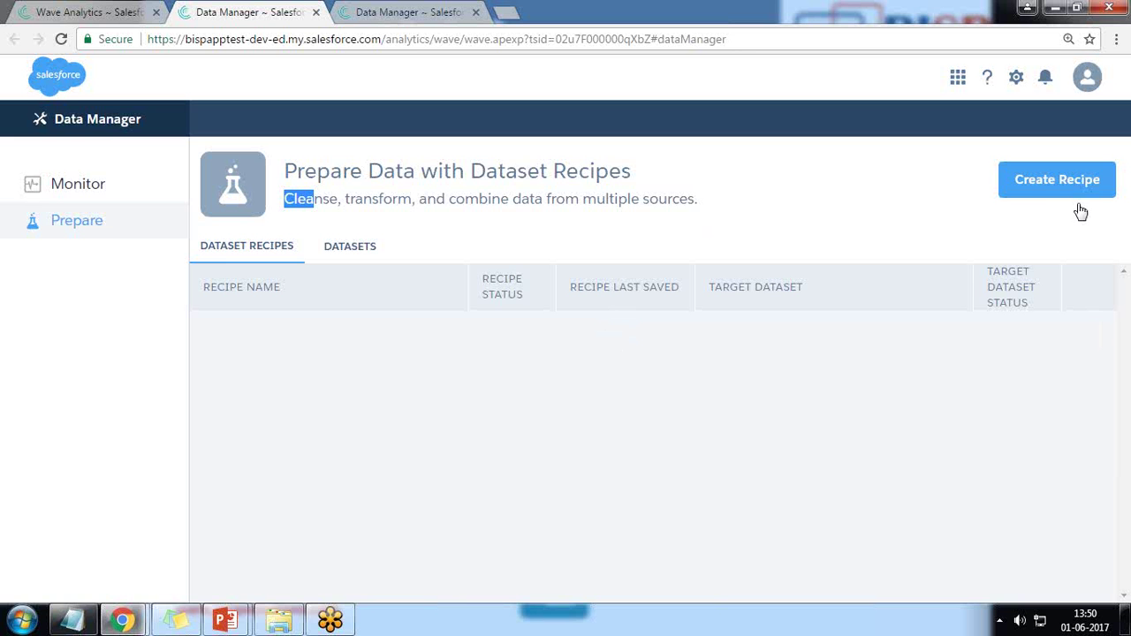
Create a recipe named TestRecipe from the Sales_Data dataset and load its preview.
click(1059, 183)
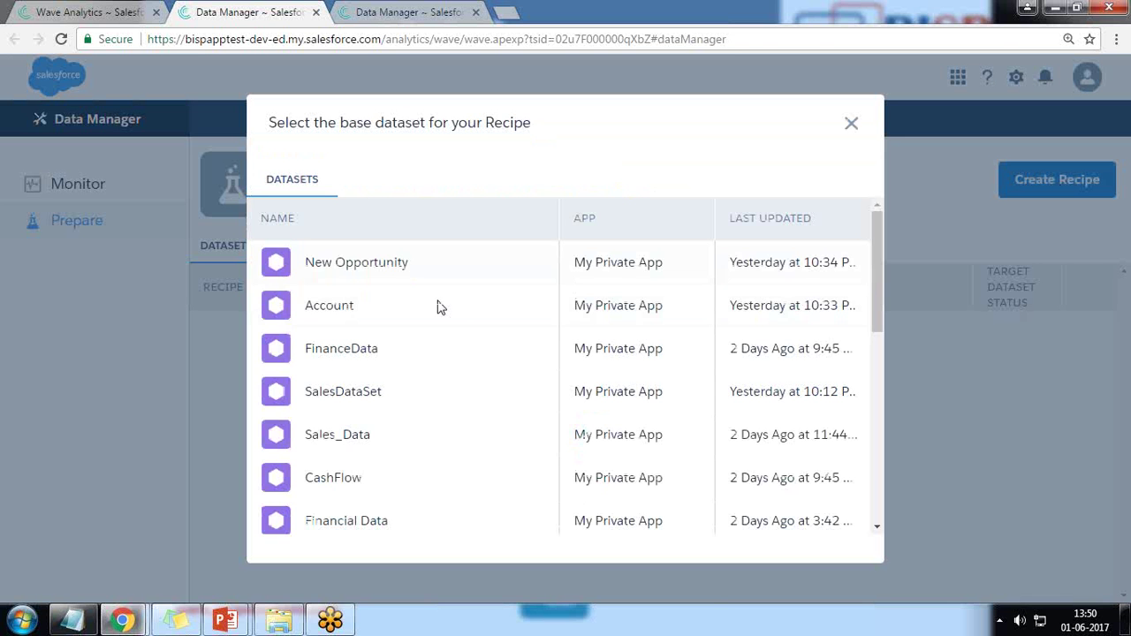
scroll(412, 354, down, 1)
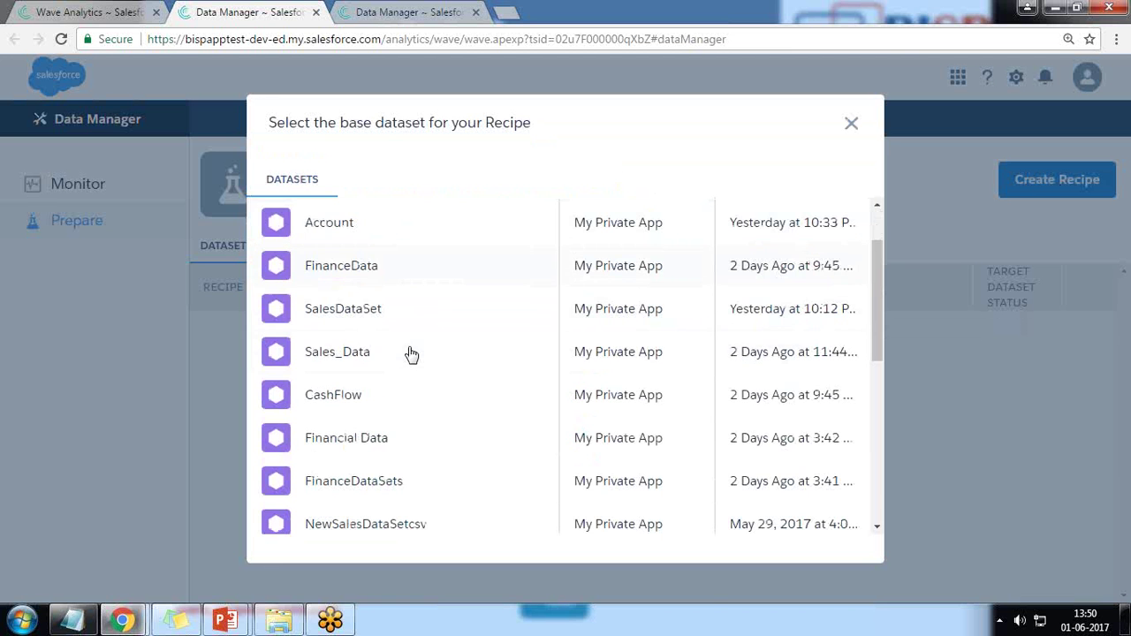
click(349, 353)
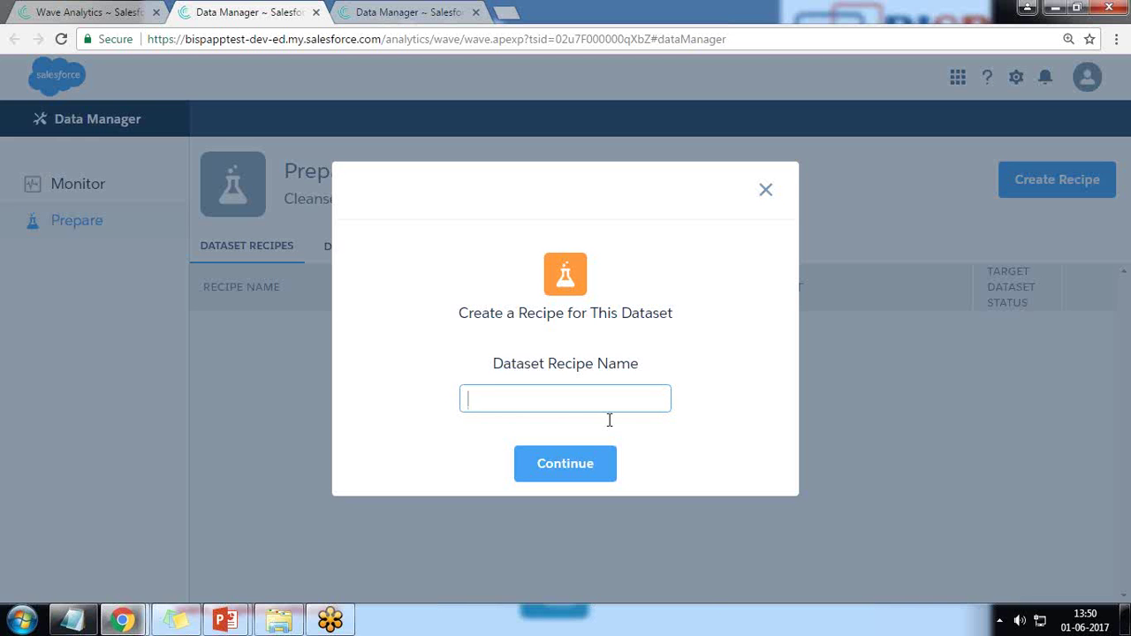
text(TestRe)
text(cipe)
click(567, 468)
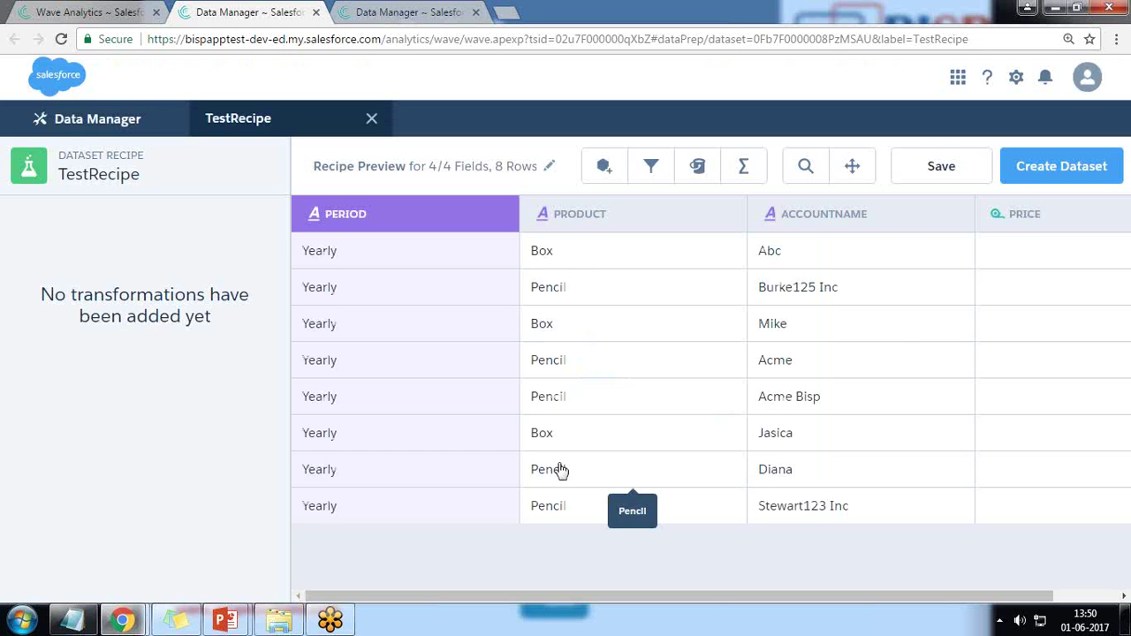
mouse_move(750, 601)
mouse_down()
mouse_move(998, 601)
mouse_move(707, 602)
mouse_move(771, 602)
mouse_up()
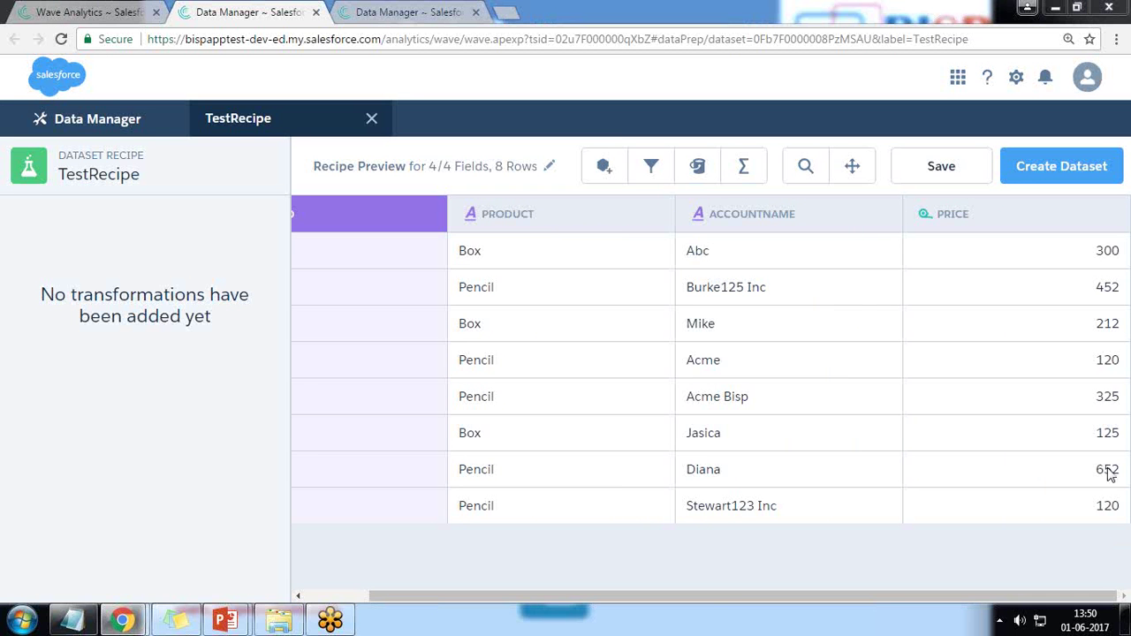
mouse_move(573, 147)
mouse_down()
mouse_move(793, 180)
mouse_move(725, 144)
mouse_move(572, 147)
mouse_up()
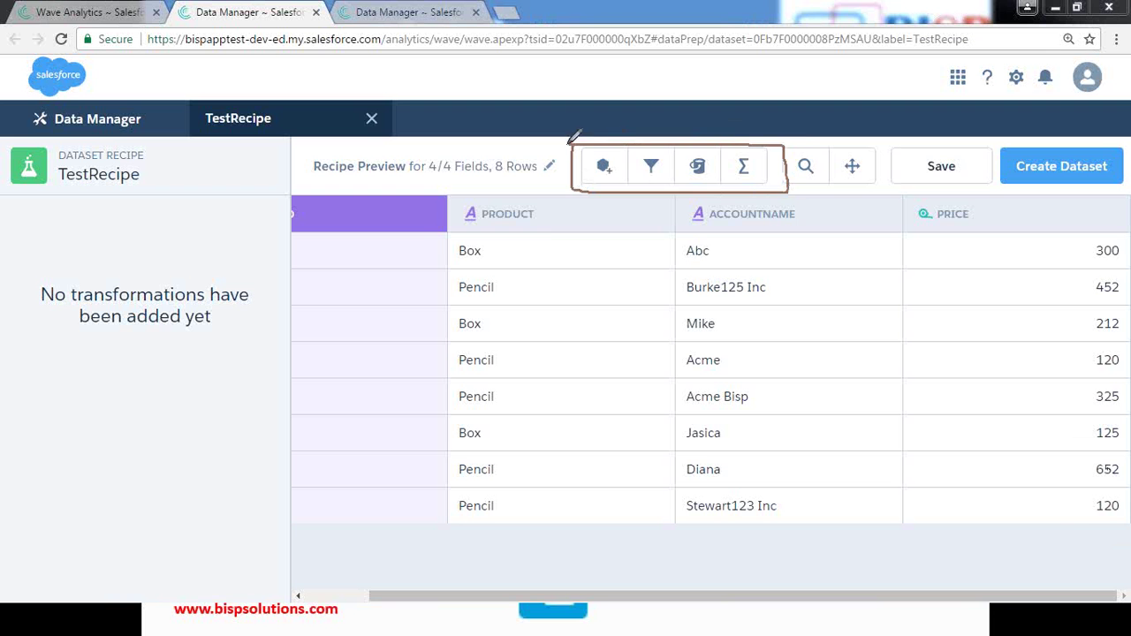
key(Escape)
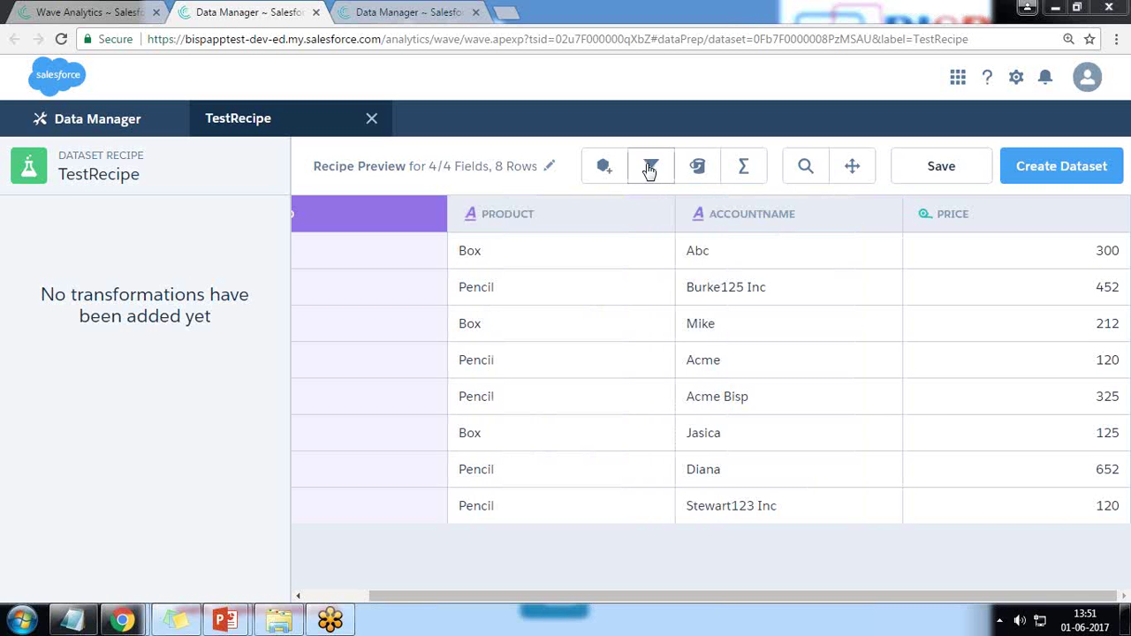
click(650, 168)
click(263, 354)
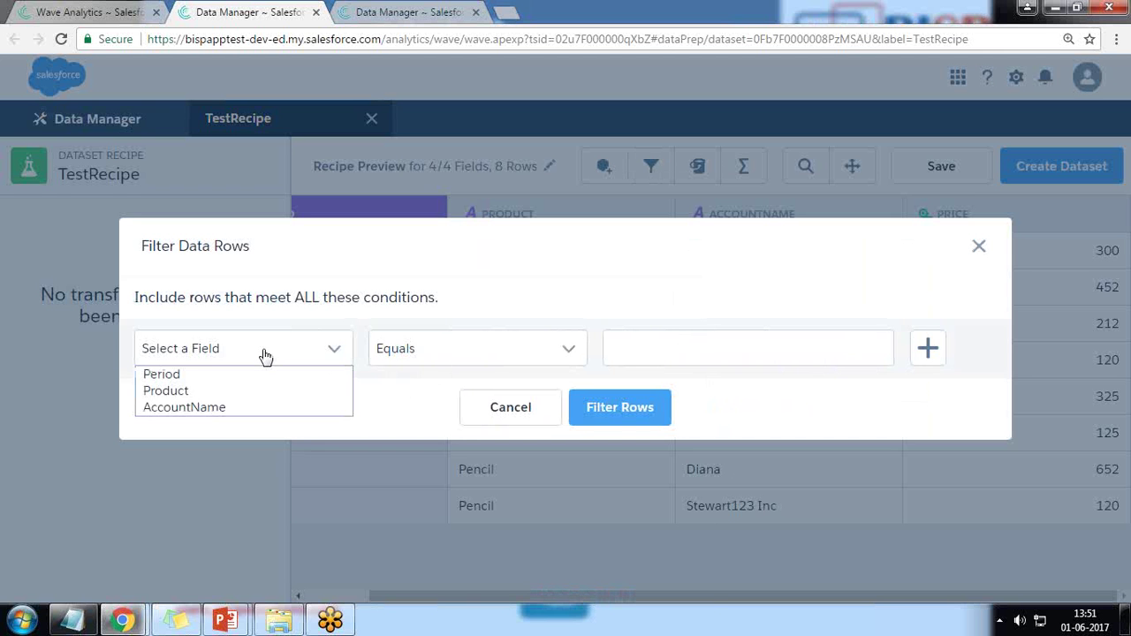
click(185, 390)
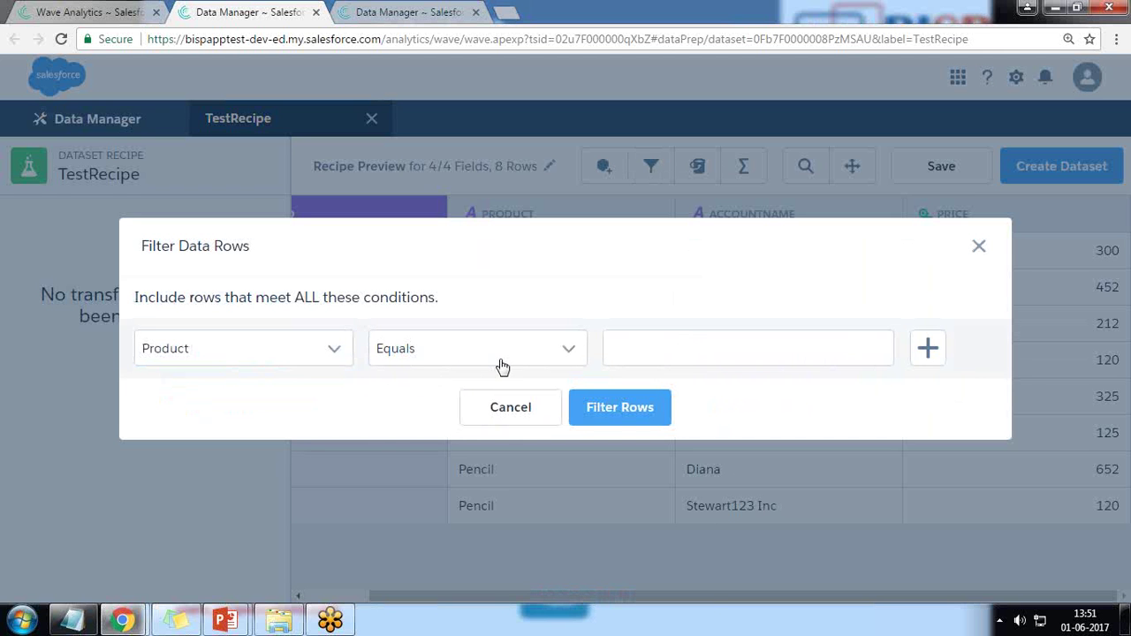
click(695, 361)
click(499, 415)
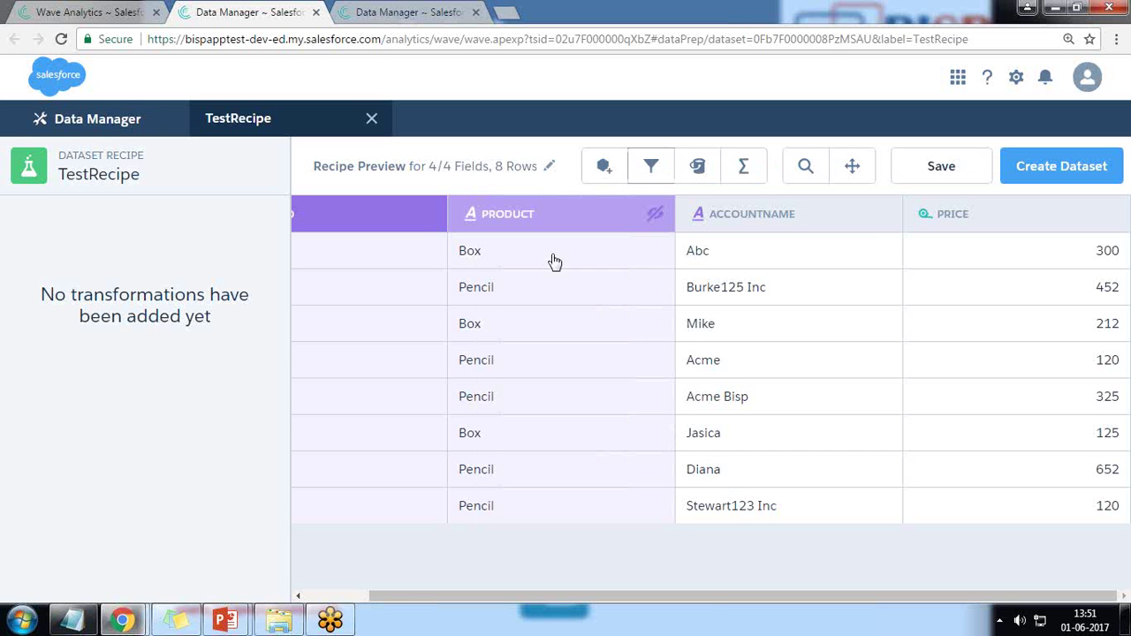
double_click(469, 292)
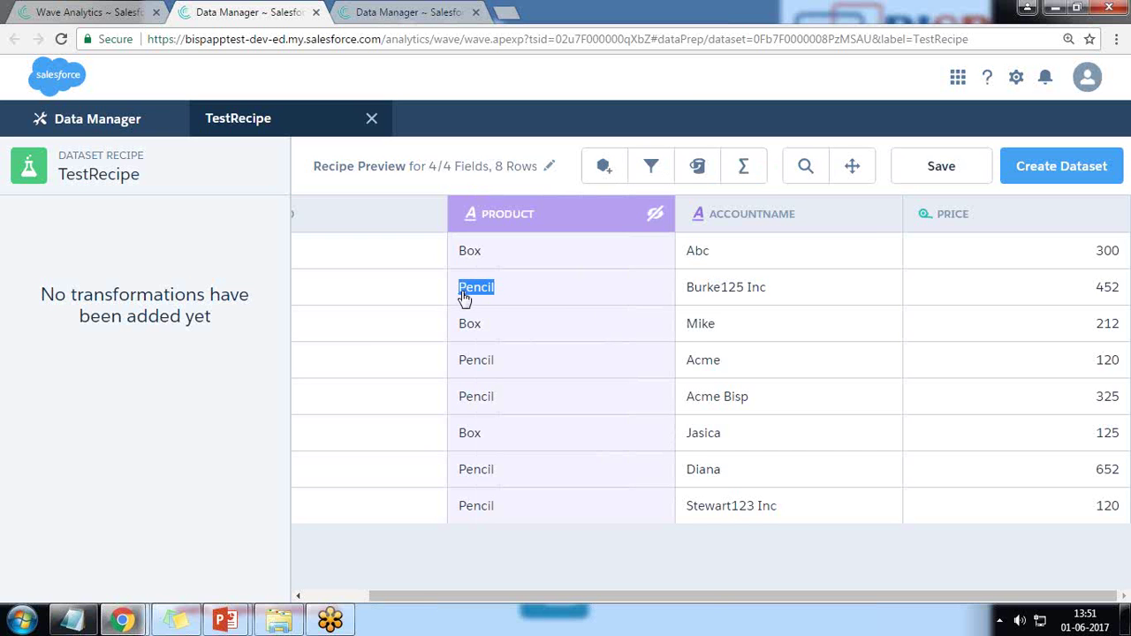
click(650, 166)
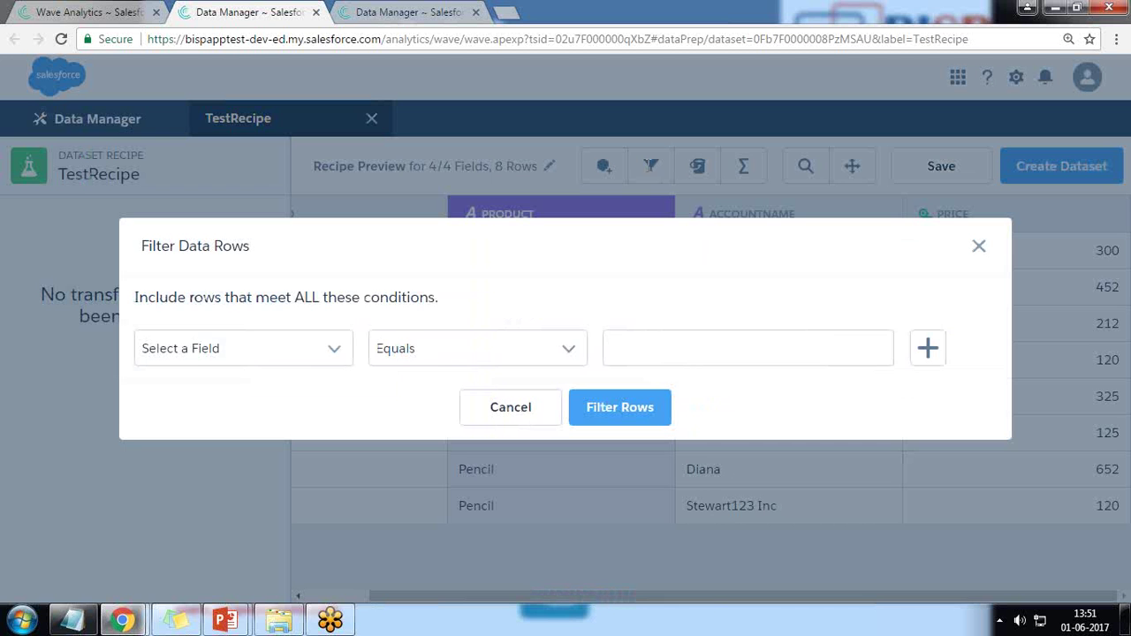
click(205, 364)
click(200, 393)
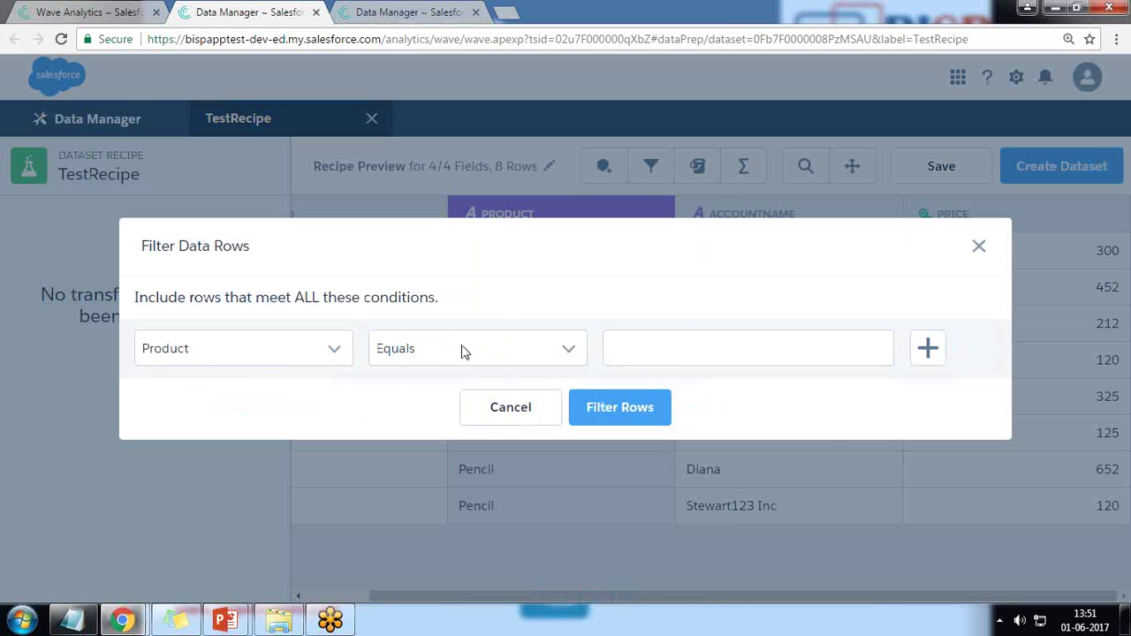
click(646, 352)
text(Pencil)
key(Return)
click(620, 407)
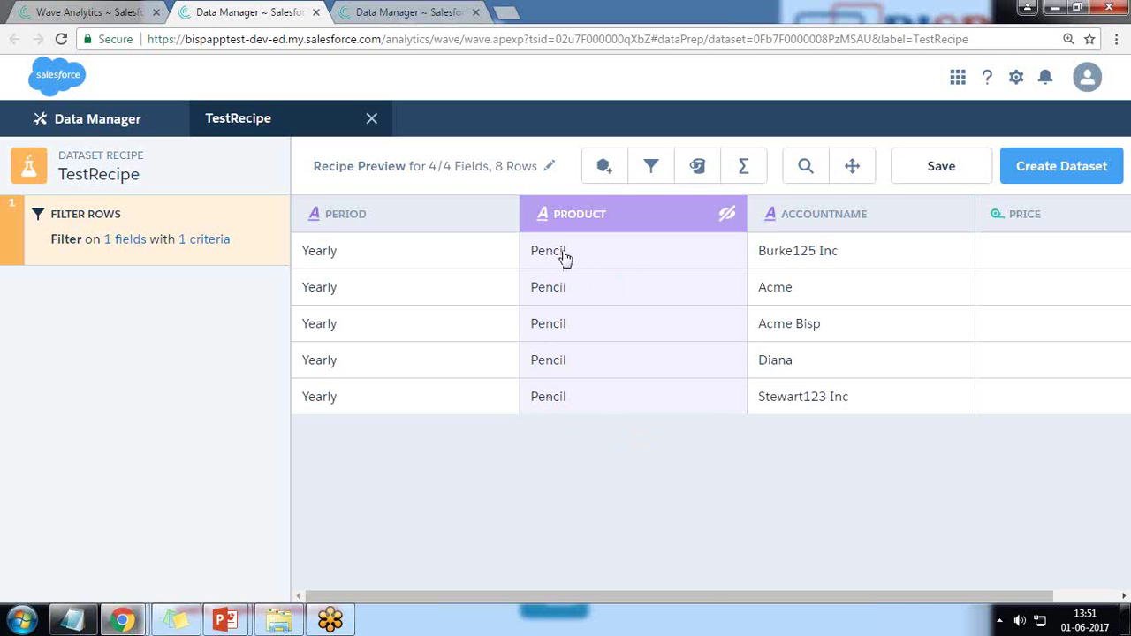
mouse_move(606, 596)
mouse_down()
mouse_move(678, 597)
mouse_move(584, 589)
mouse_move(752, 595)
mouse_up()
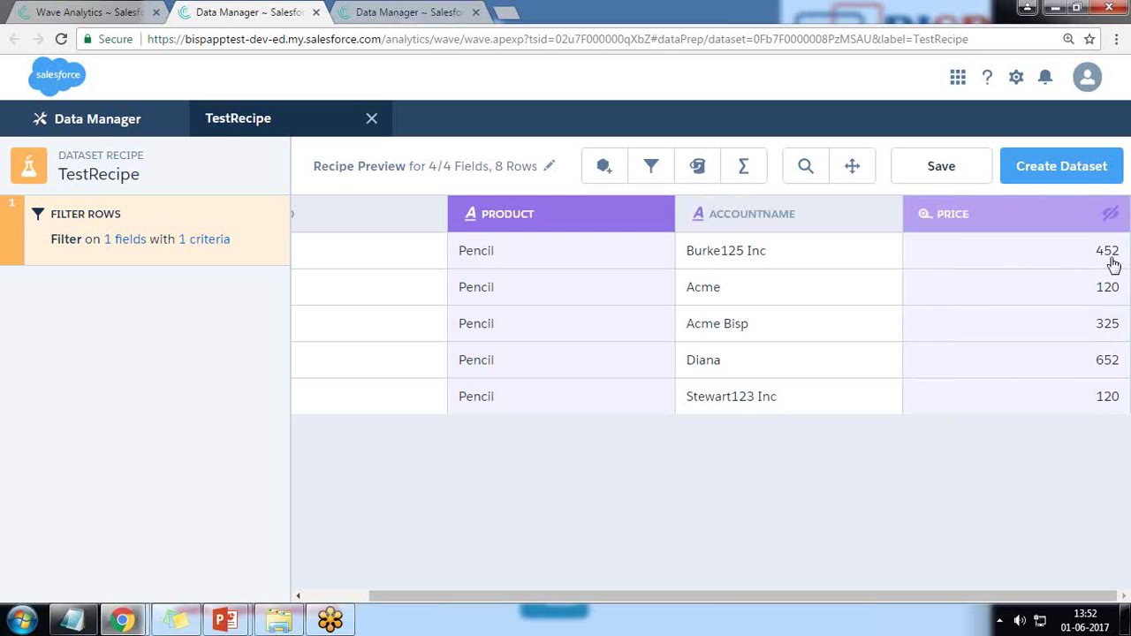
mouse_move(743, 166)
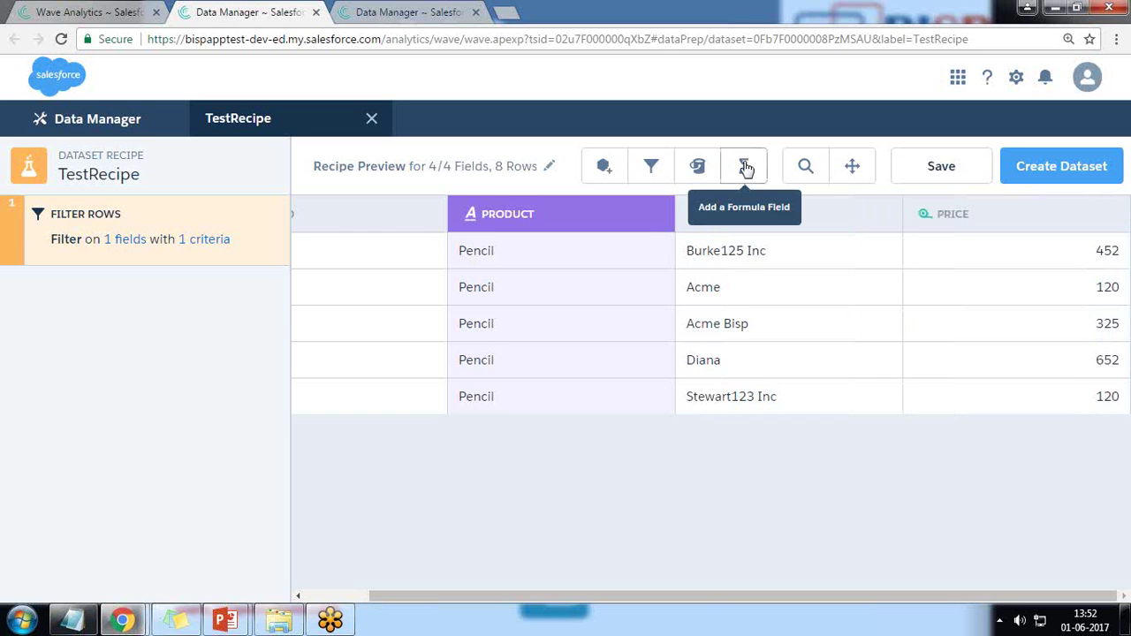
Add a computed field named Tax with the formula [Price]*10/100.
click(746, 167)
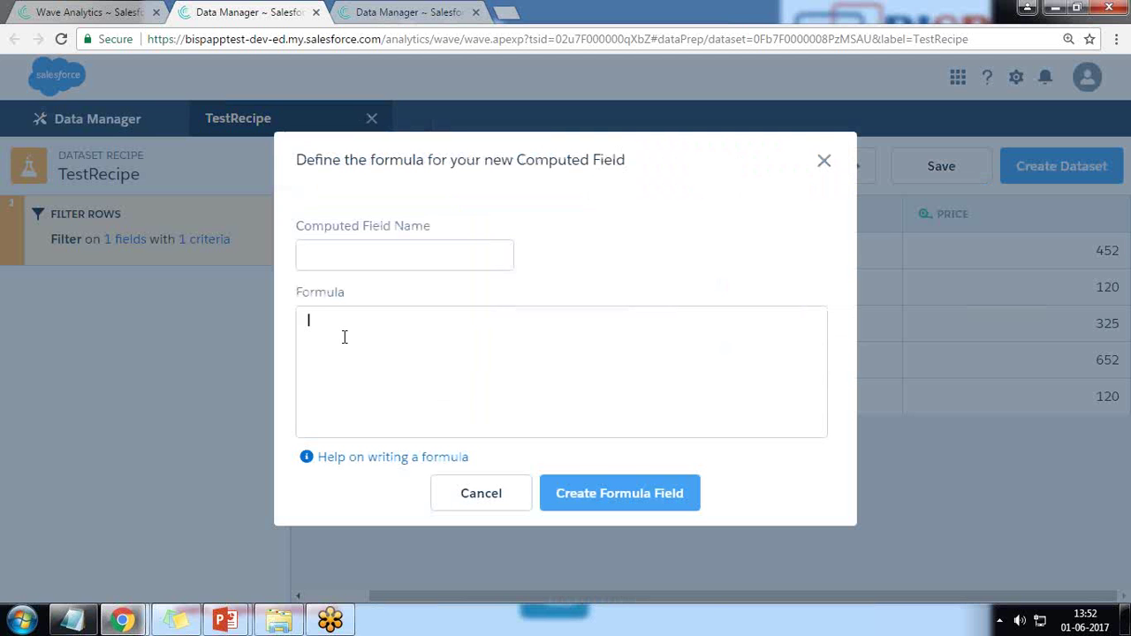
text(Pr)
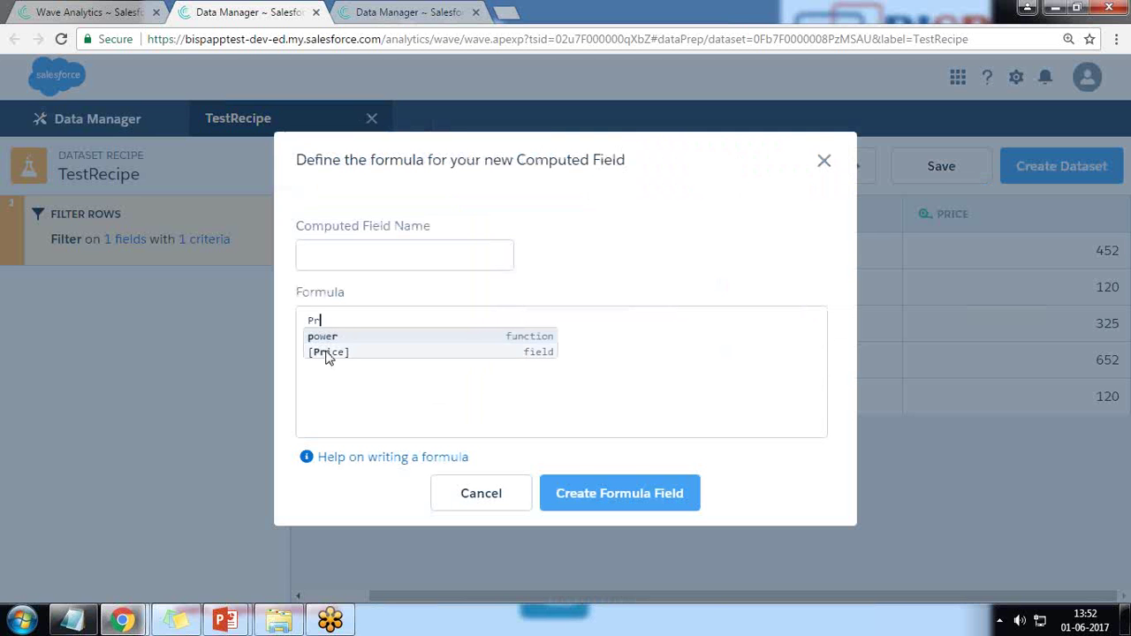
click(327, 351)
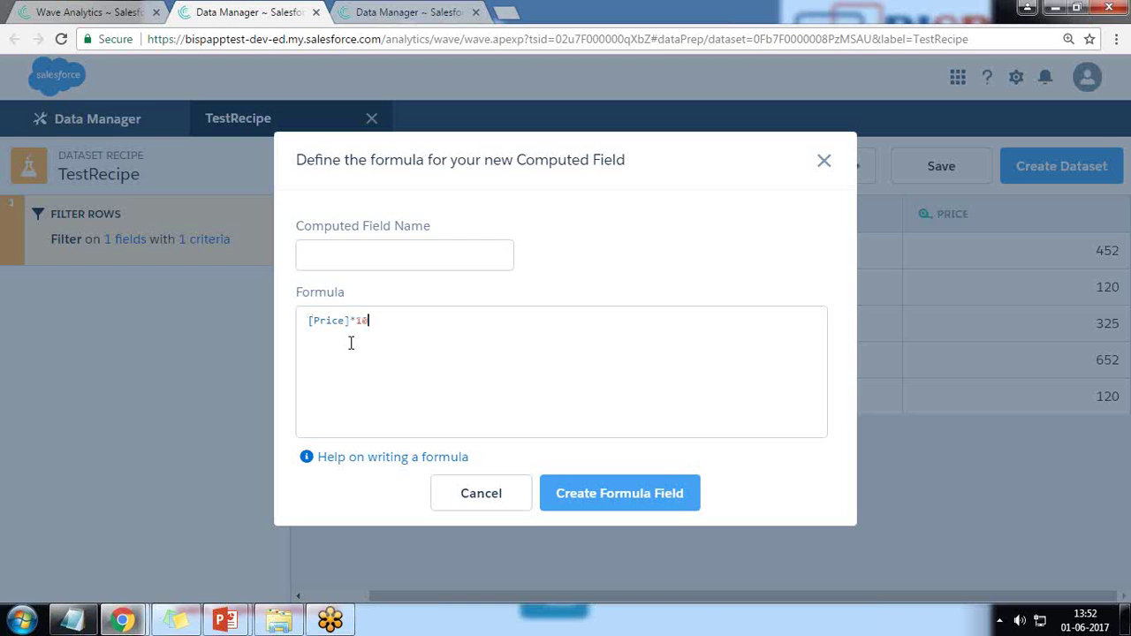
text(/100)
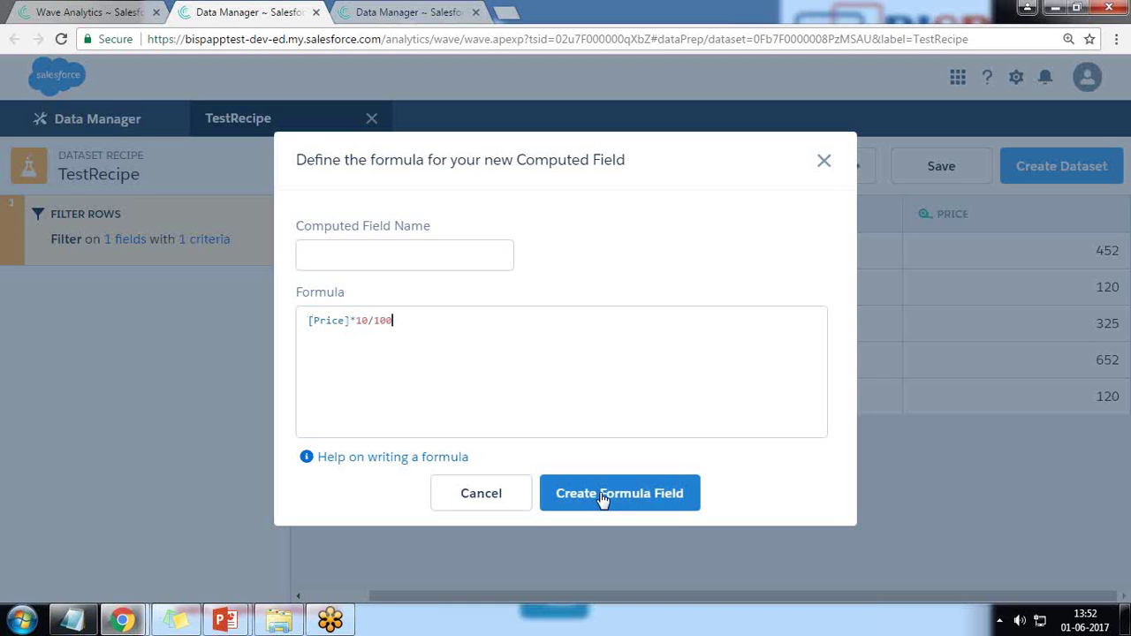
click(372, 270)
text(Tax)
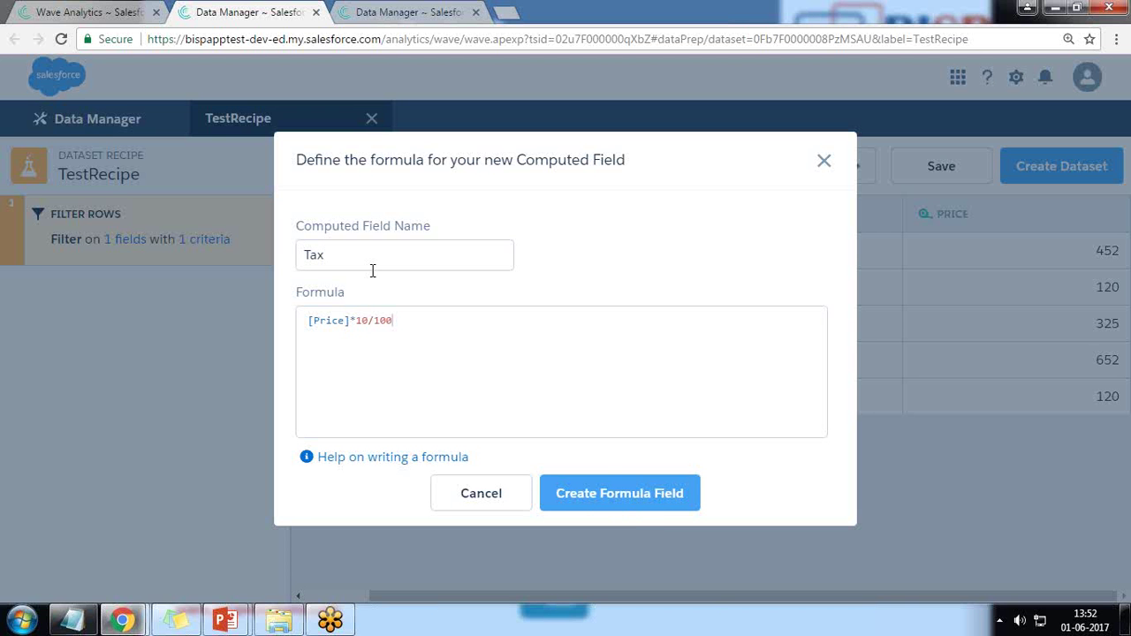
text(Applie)
key(BackSpace)
key(BackSpace)
key(BackSpace)
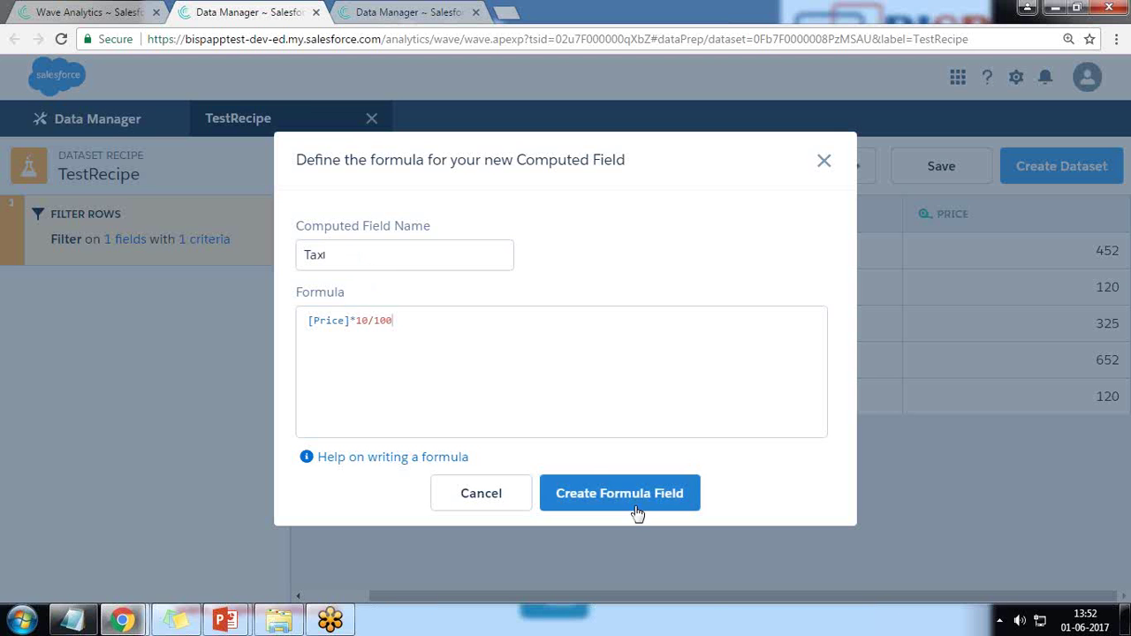
click(635, 505)
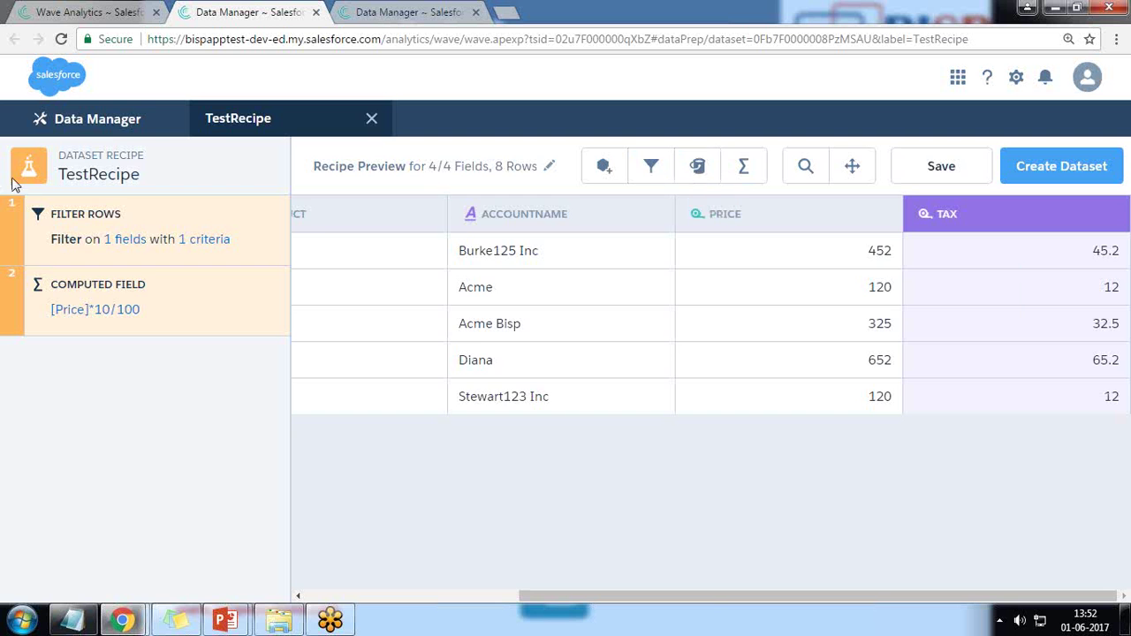
Bucket Tax at a 300 boundary into ranges named High (below 300) and Low (300 or more).
click(699, 168)
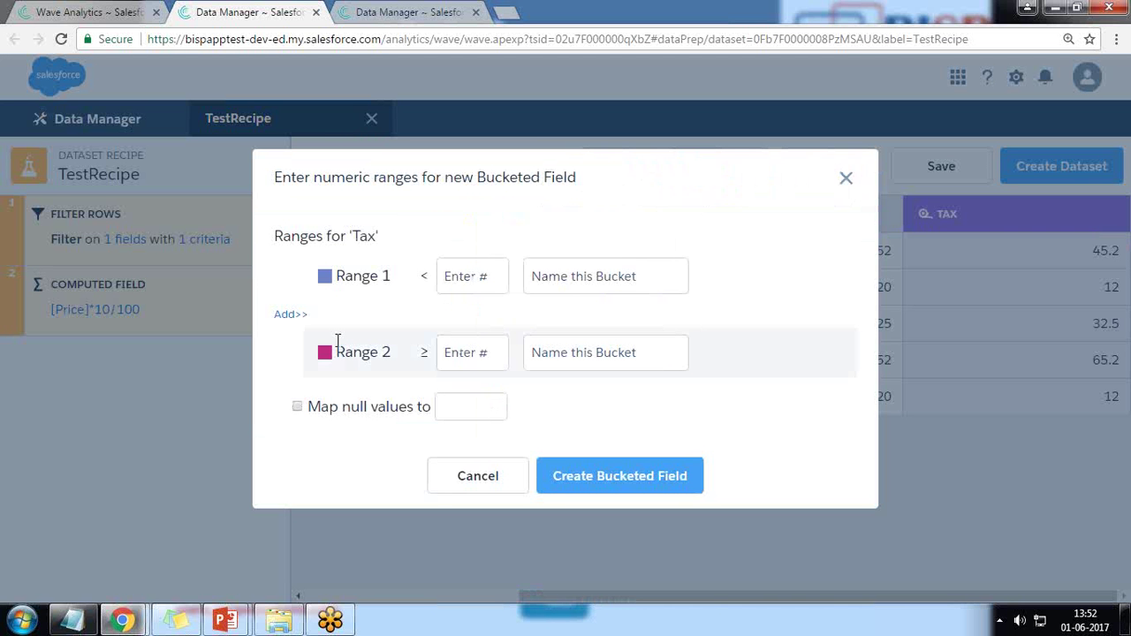
click(845, 179)
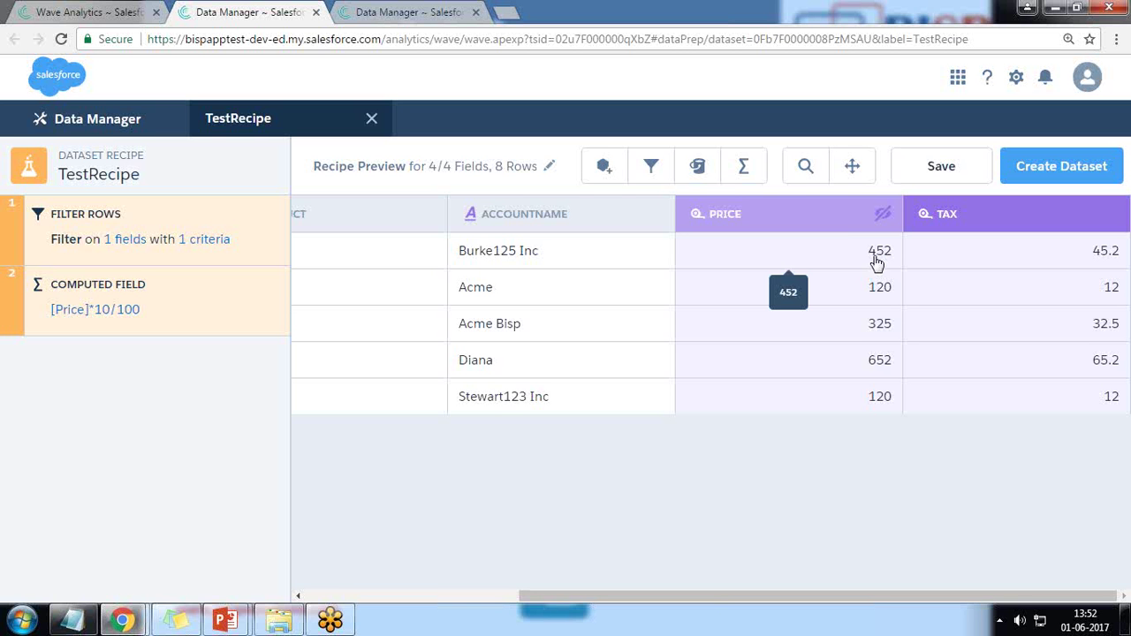
click(698, 175)
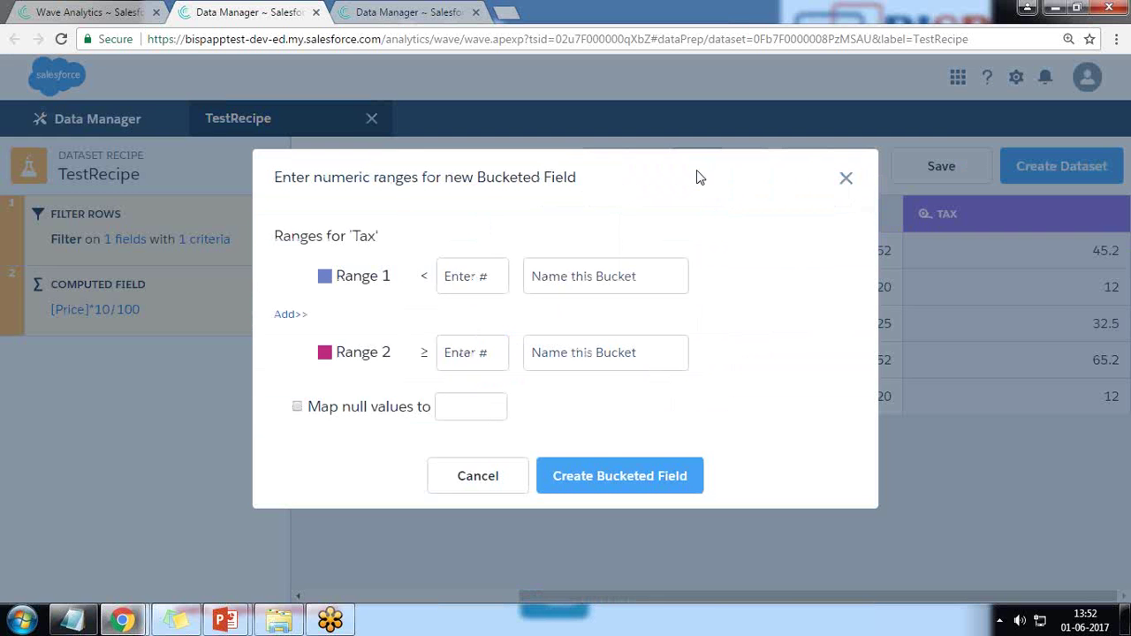
click(466, 281)
text(300)
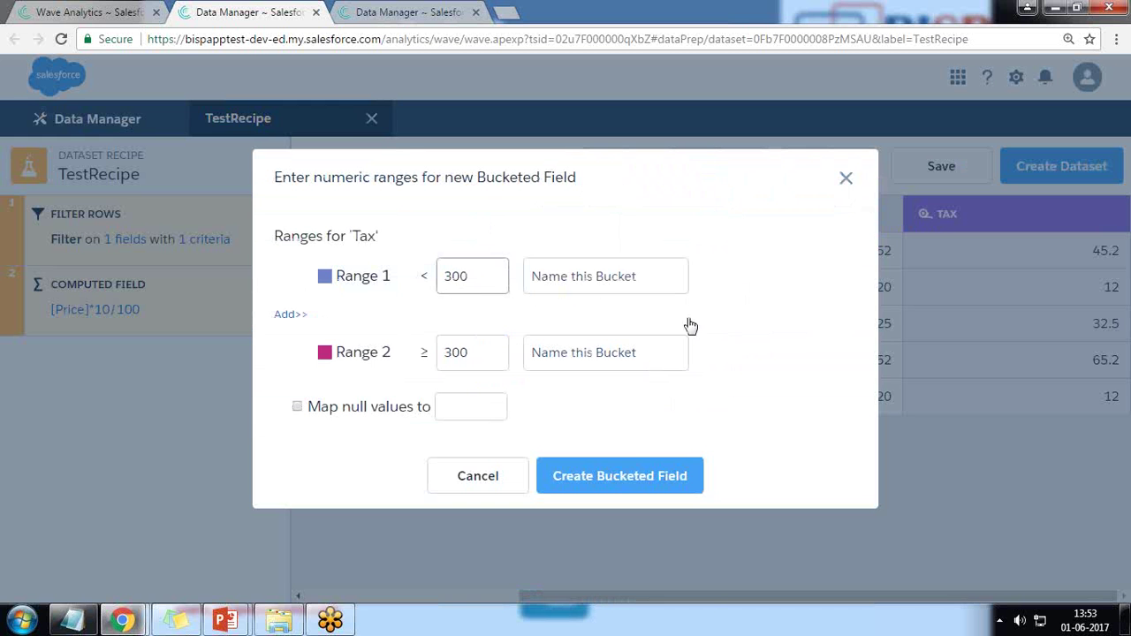
click(576, 281)
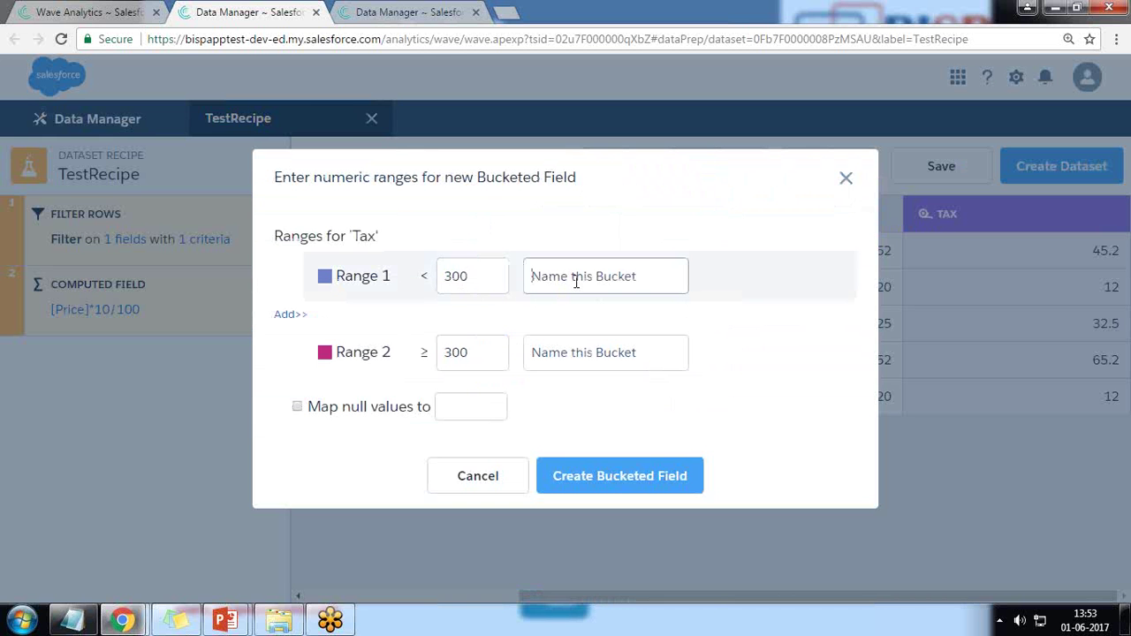
text(High)
click(565, 350)
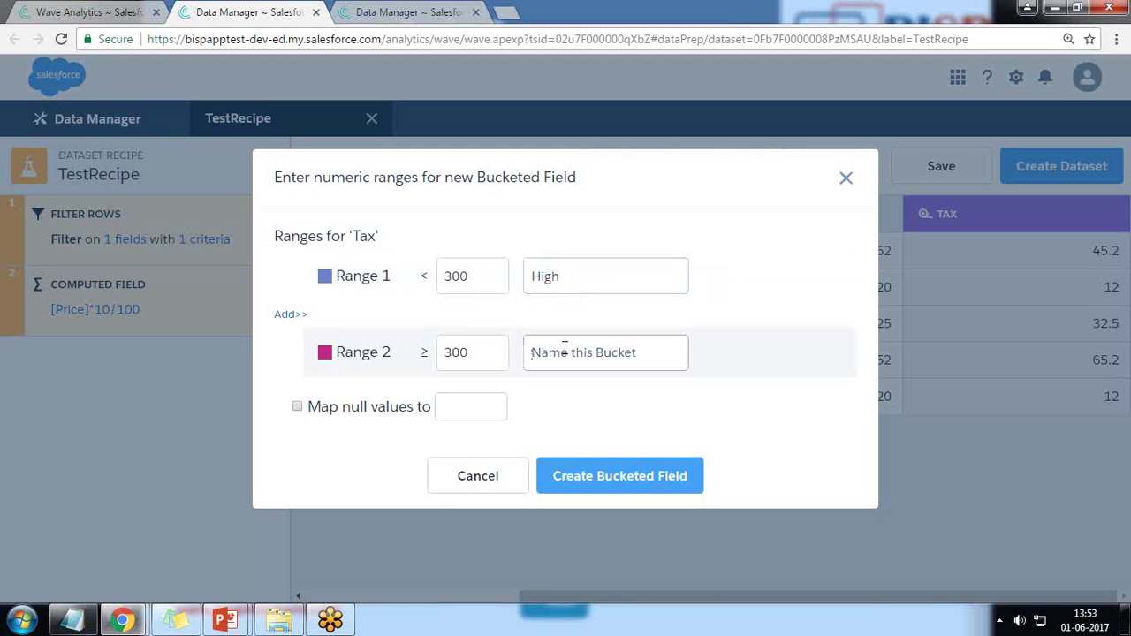
text(Low)
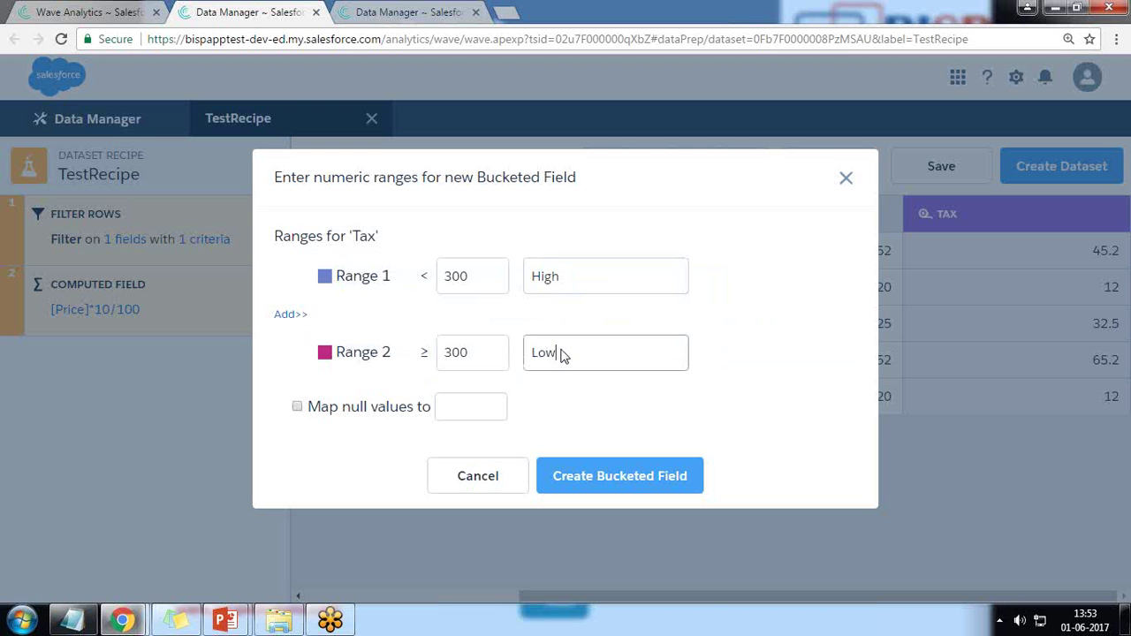
click(297, 407)
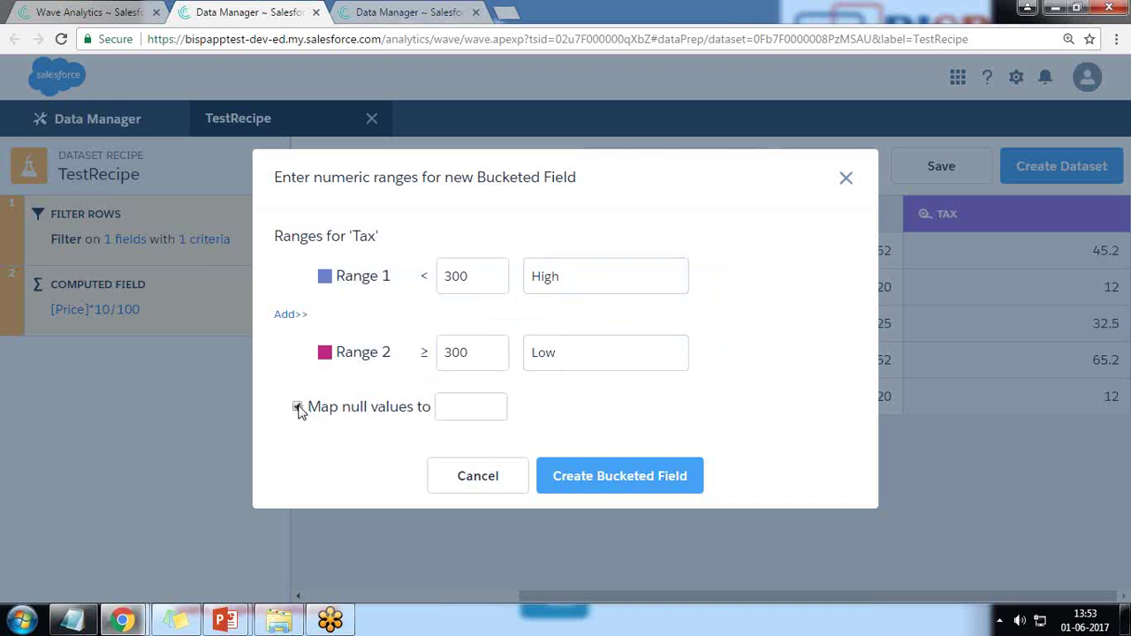
click(606, 482)
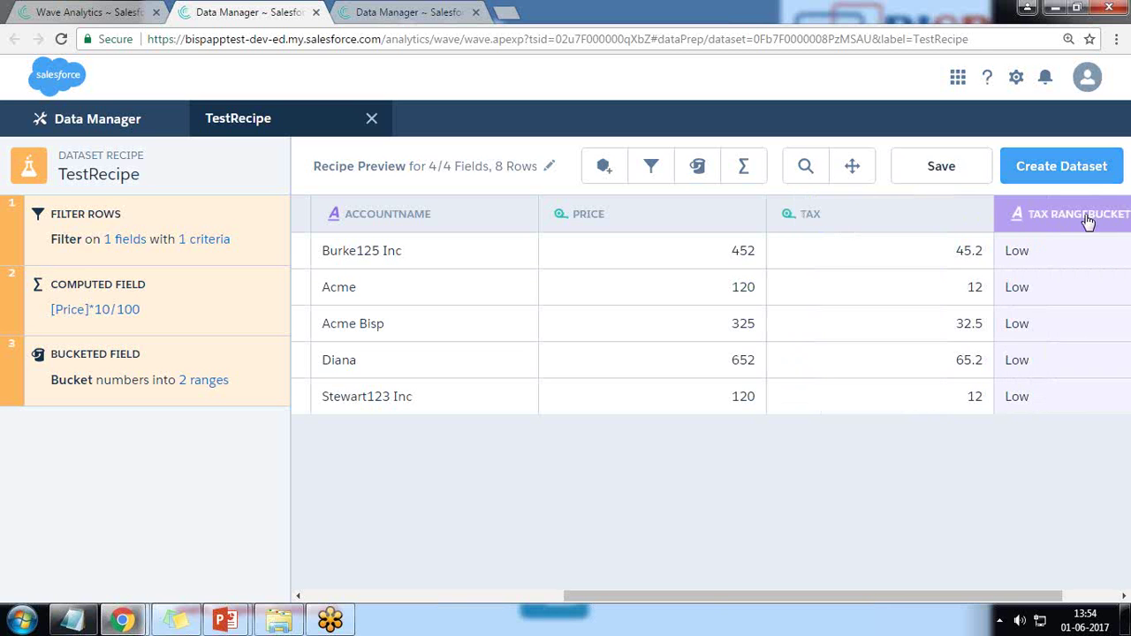
Hide the Tax rangeBucket column from the preview and select the Price column.
right_click(1063, 227)
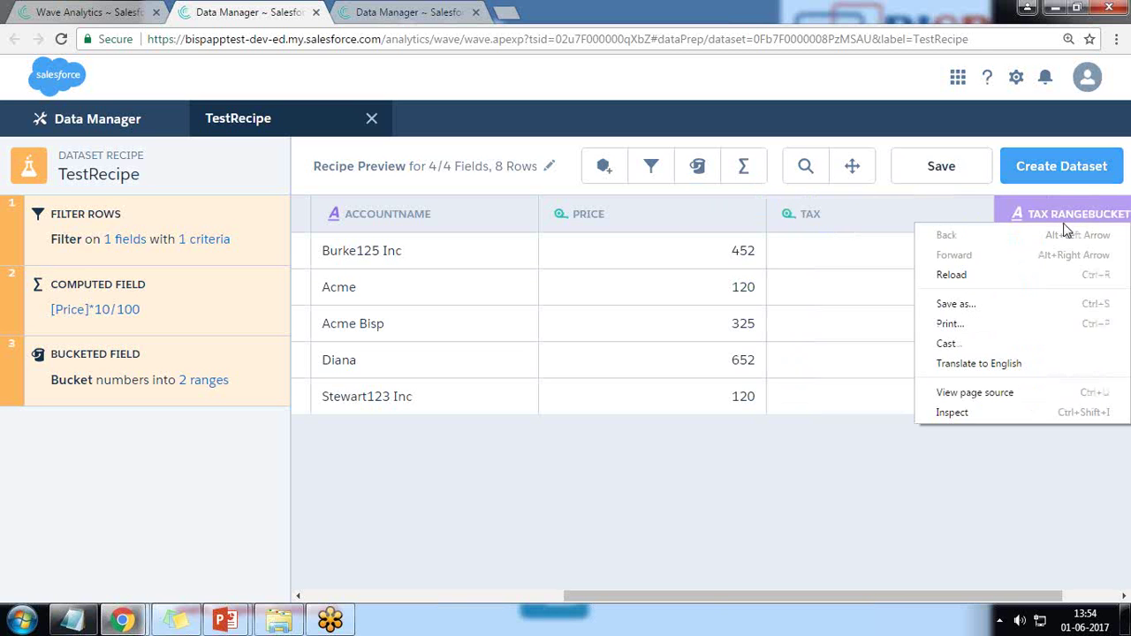
key(Escape)
drag(865, 600, 1034, 586)
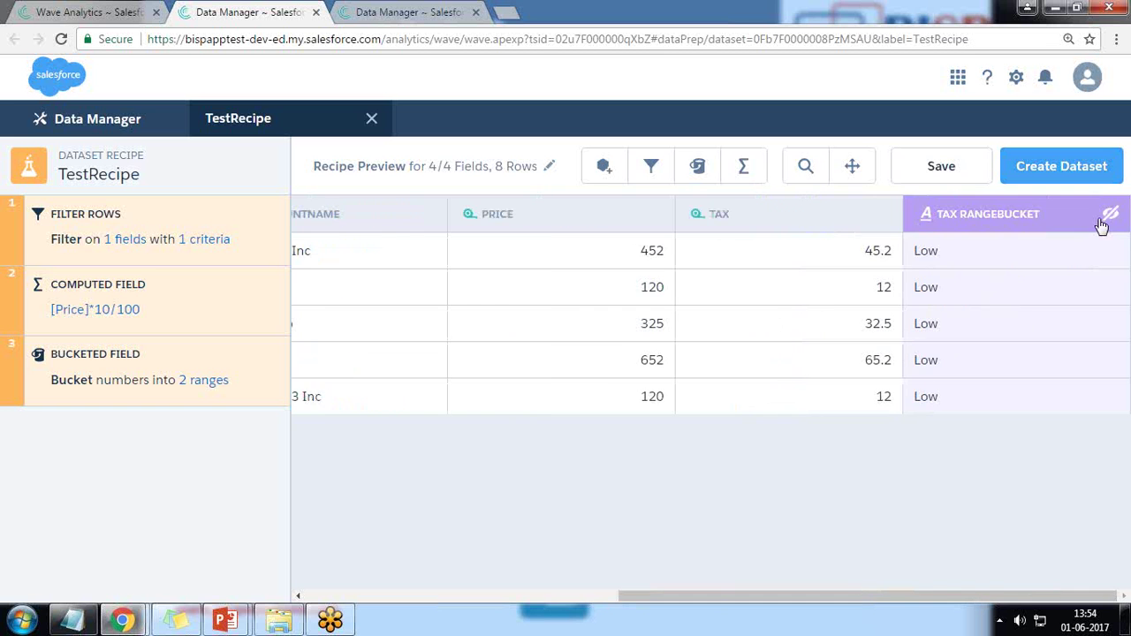
click(1105, 219)
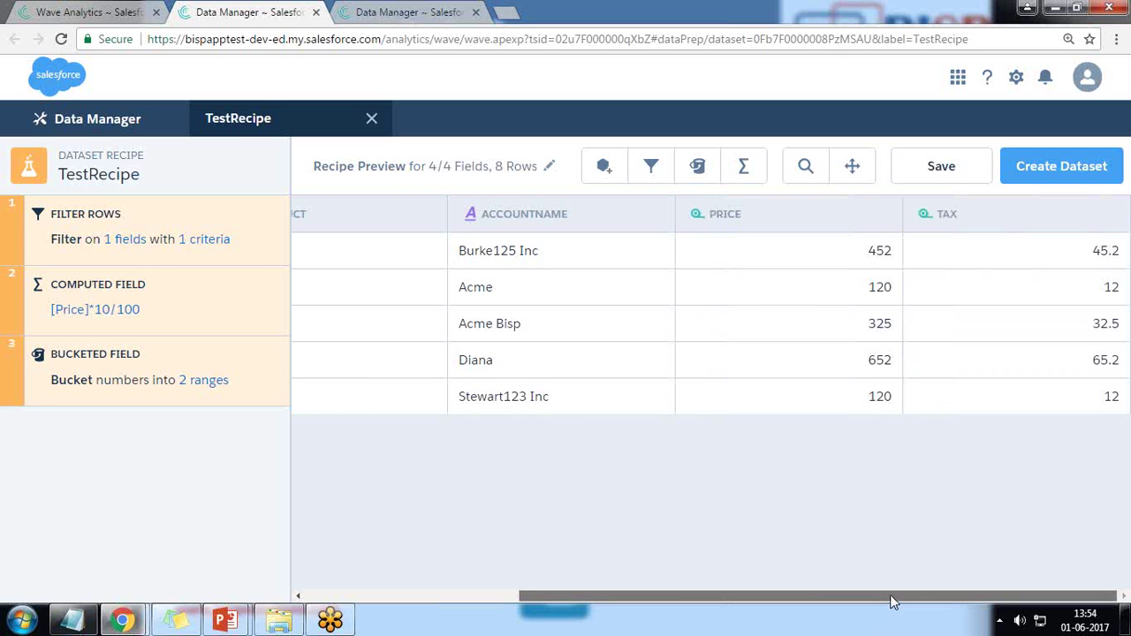
mouse_move(891, 597)
mouse_down()
mouse_move(557, 598)
mouse_move(826, 583)
mouse_up()
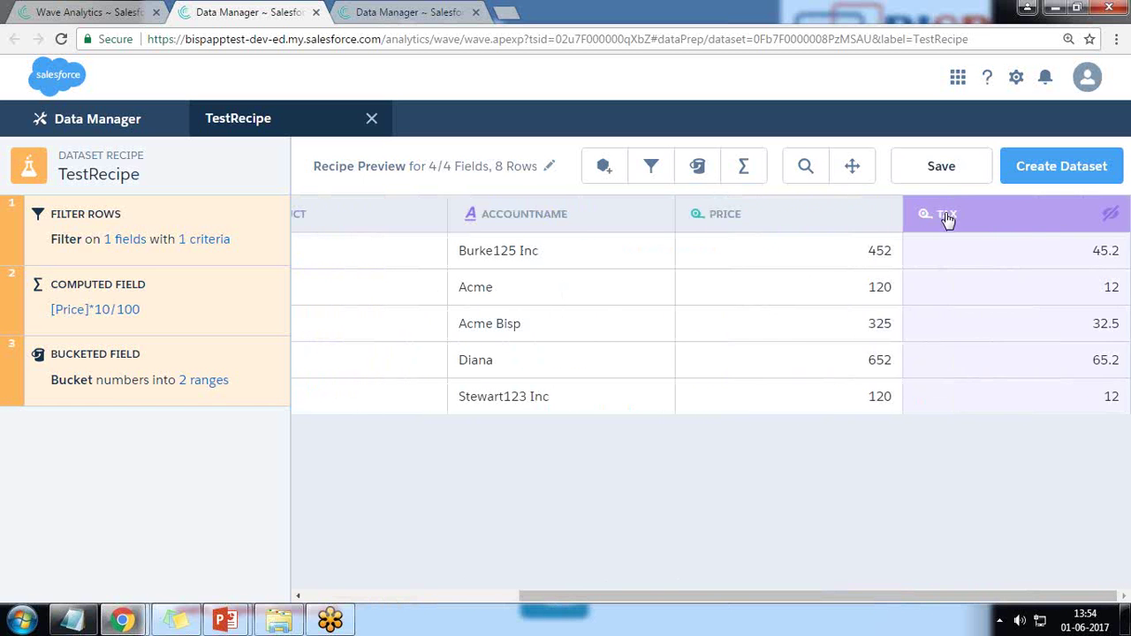
click(739, 214)
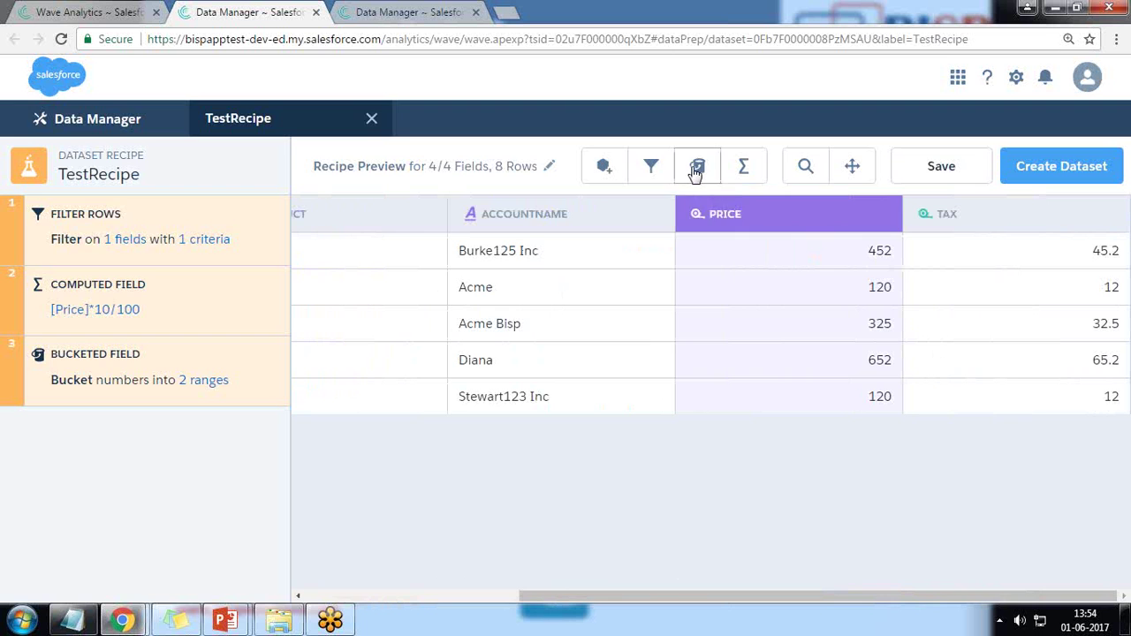
Create a Price bucket field with Range 1 limit 300, buckets named Low and High.
click(698, 166)
drag(283, 236, 395, 238)
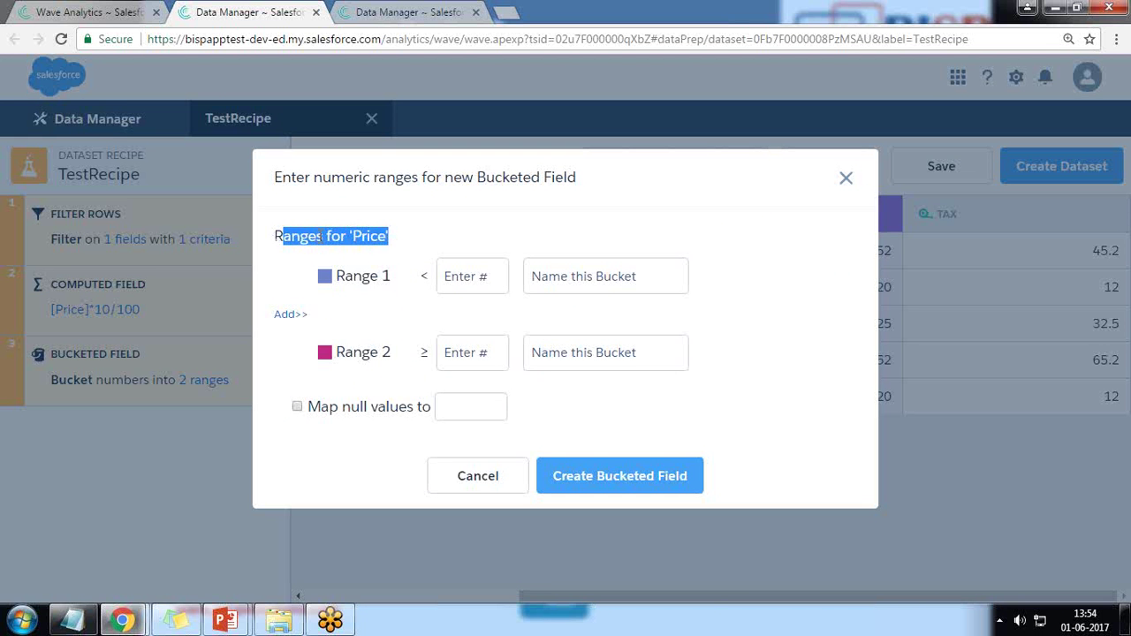
drag(274, 236, 405, 235)
click(532, 281)
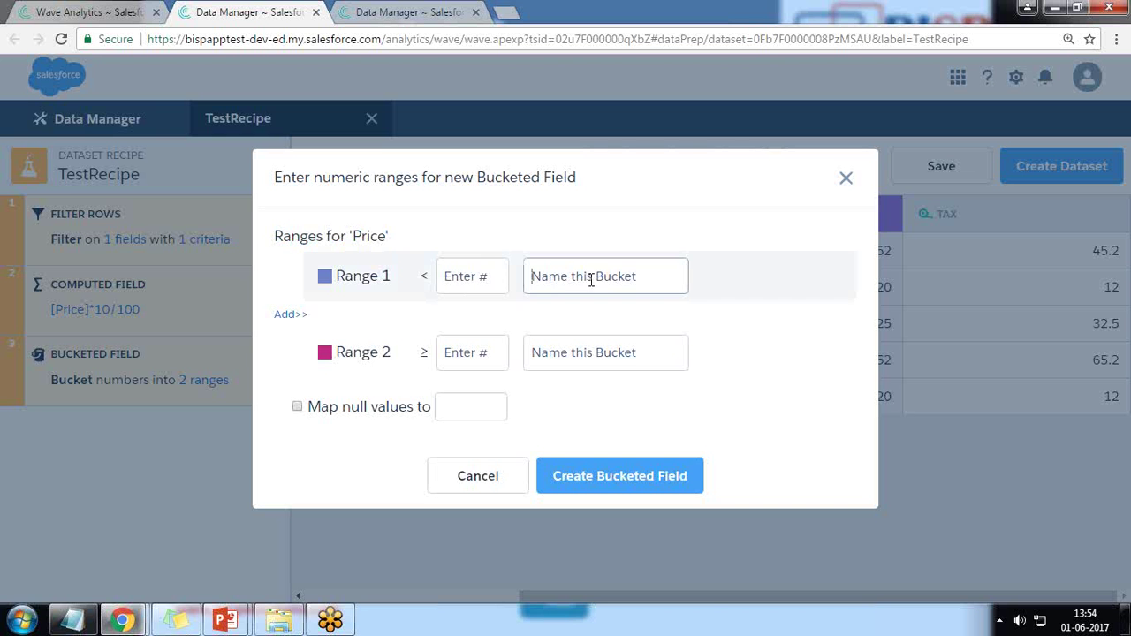
click(482, 277)
text(3)
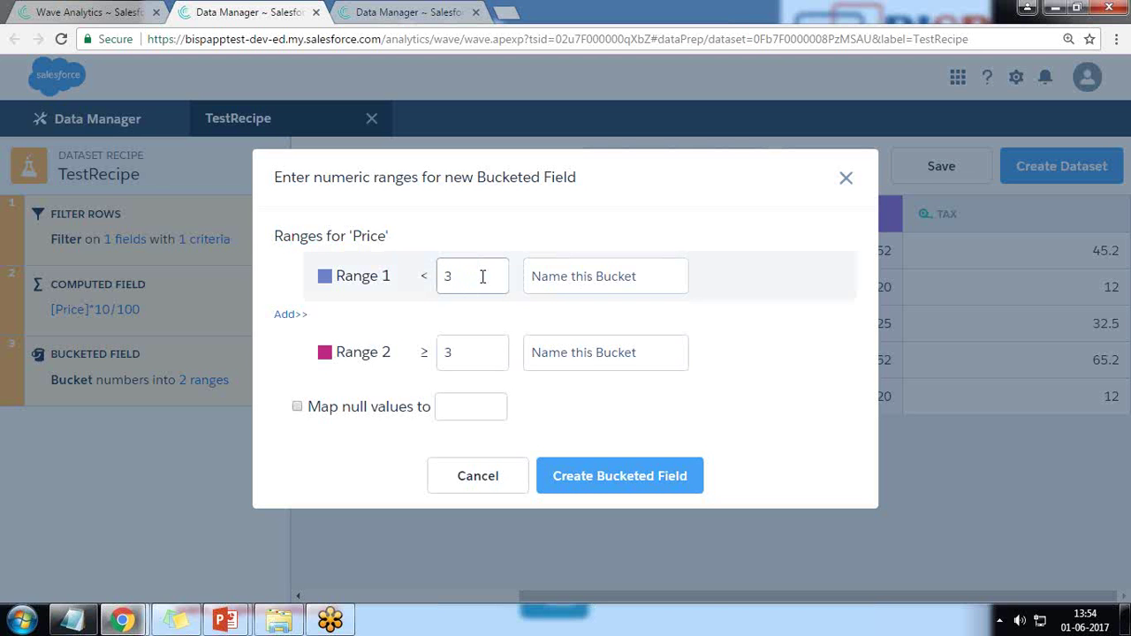
text(00)
key(Tab)
text(L)
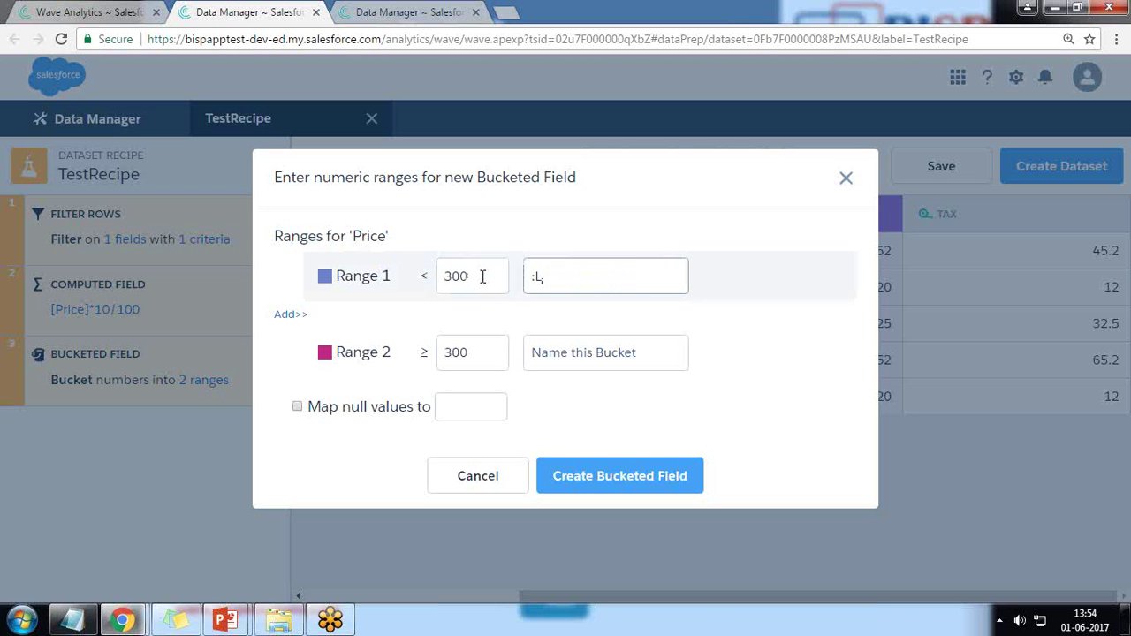
key(BackSpace)
text(Low)
key(Tab)
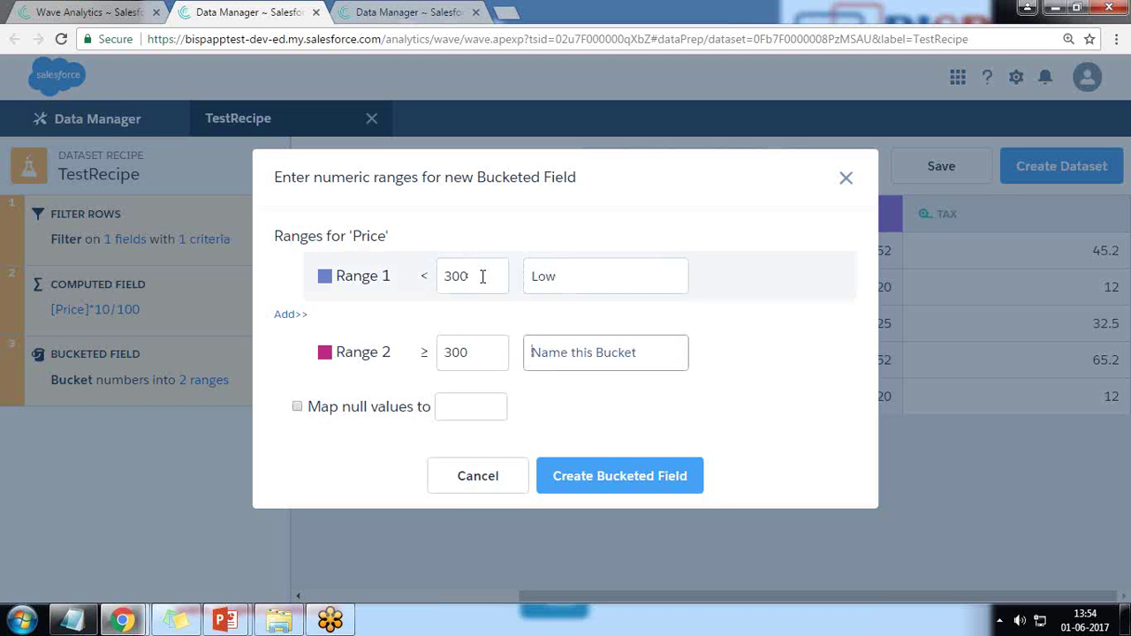
text(High)
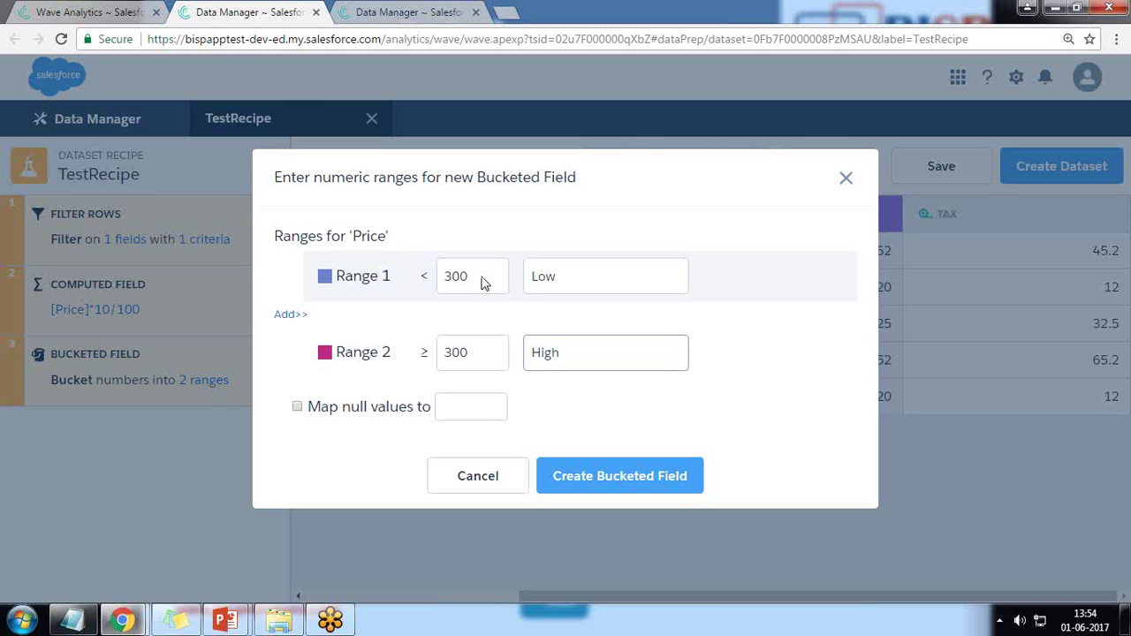
click(641, 478)
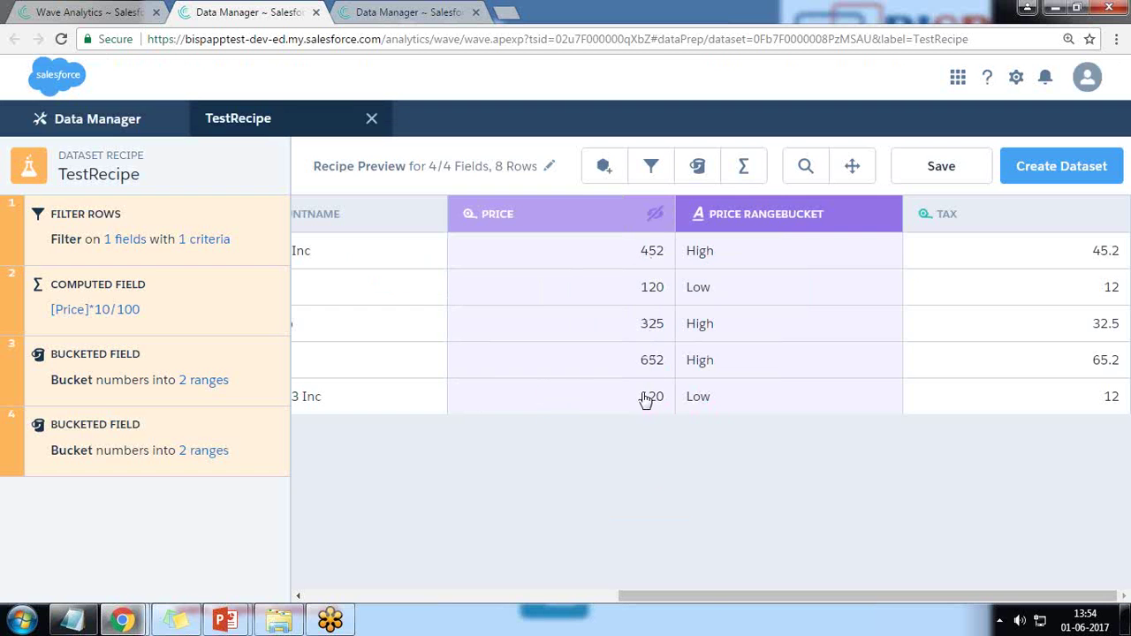
mouse_move(150, 366)
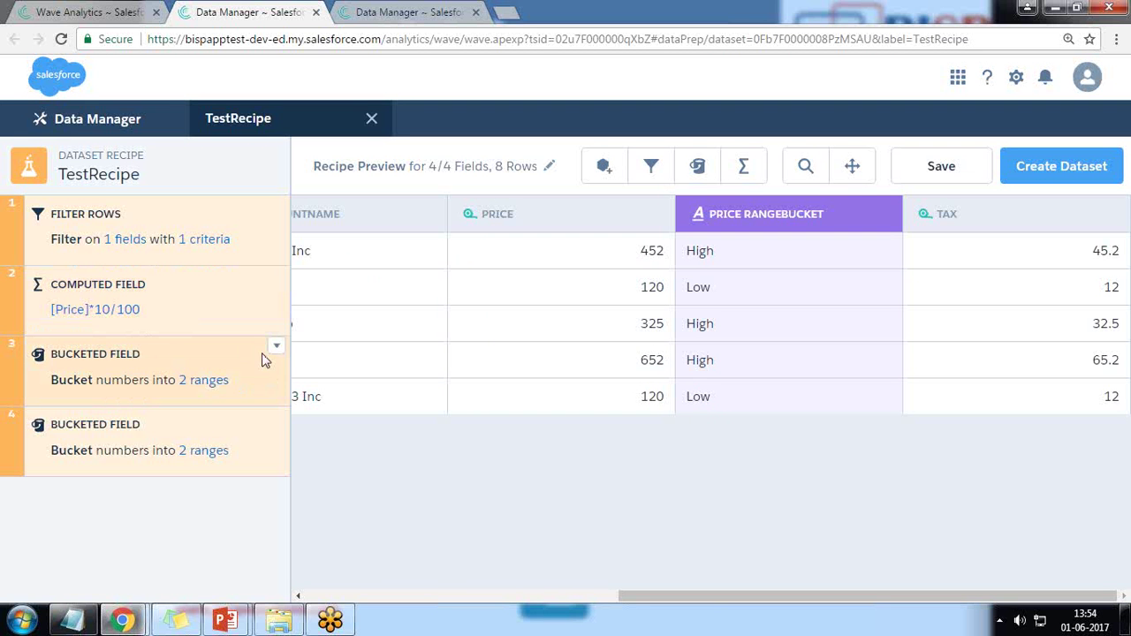
Review the third step's Tax bucket ranges, then remove that step from the recipe.
click(277, 348)
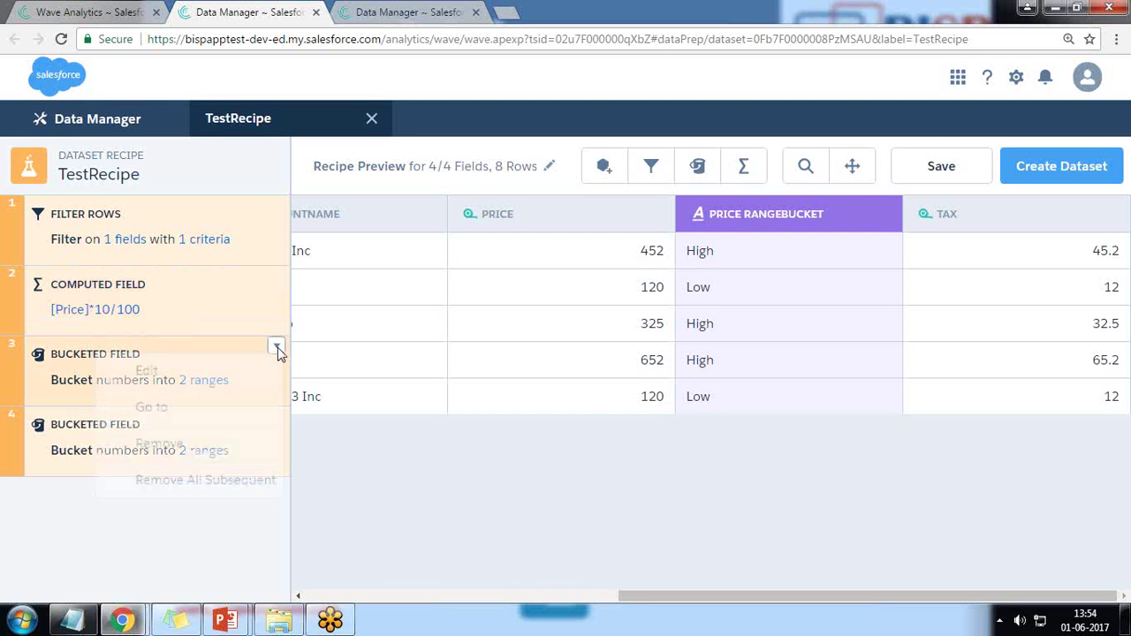
click(68, 548)
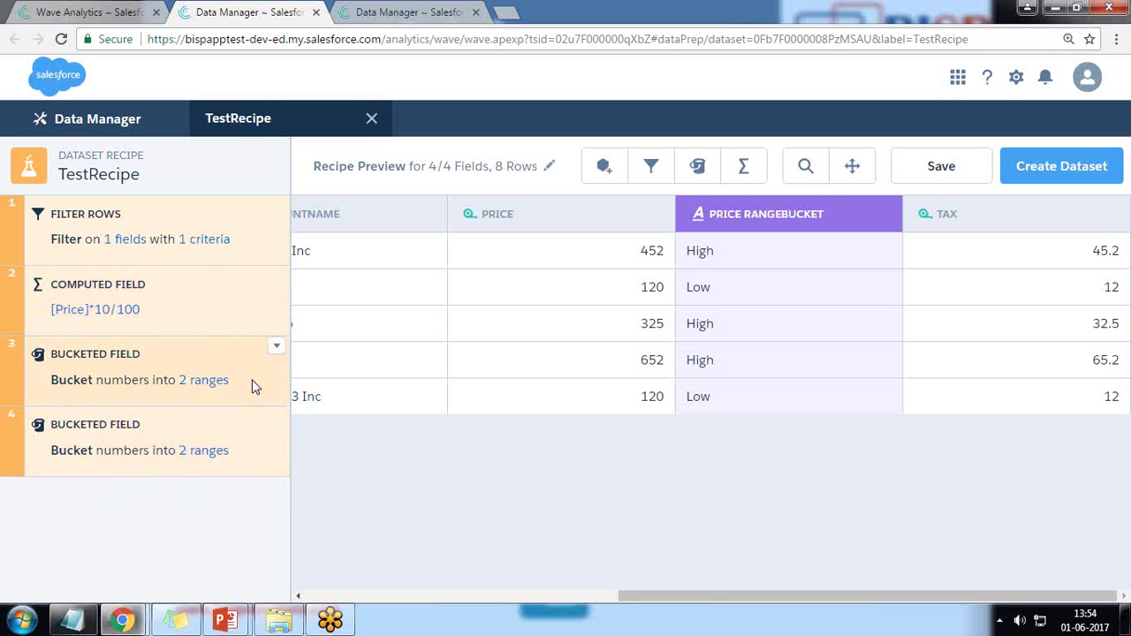
click(110, 356)
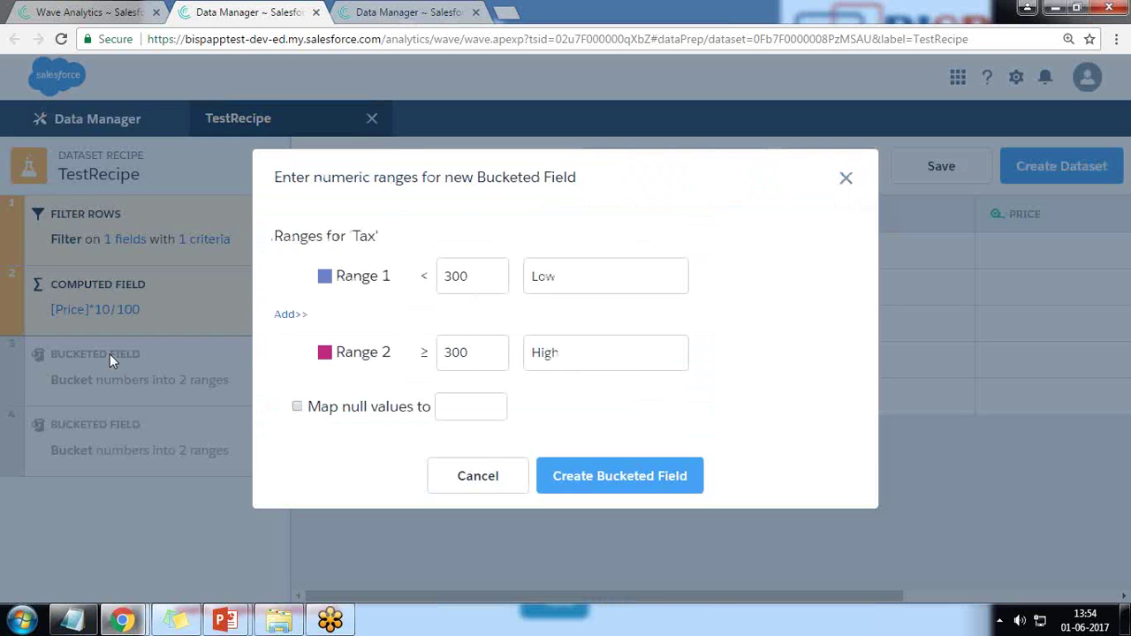
click(846, 178)
click(276, 346)
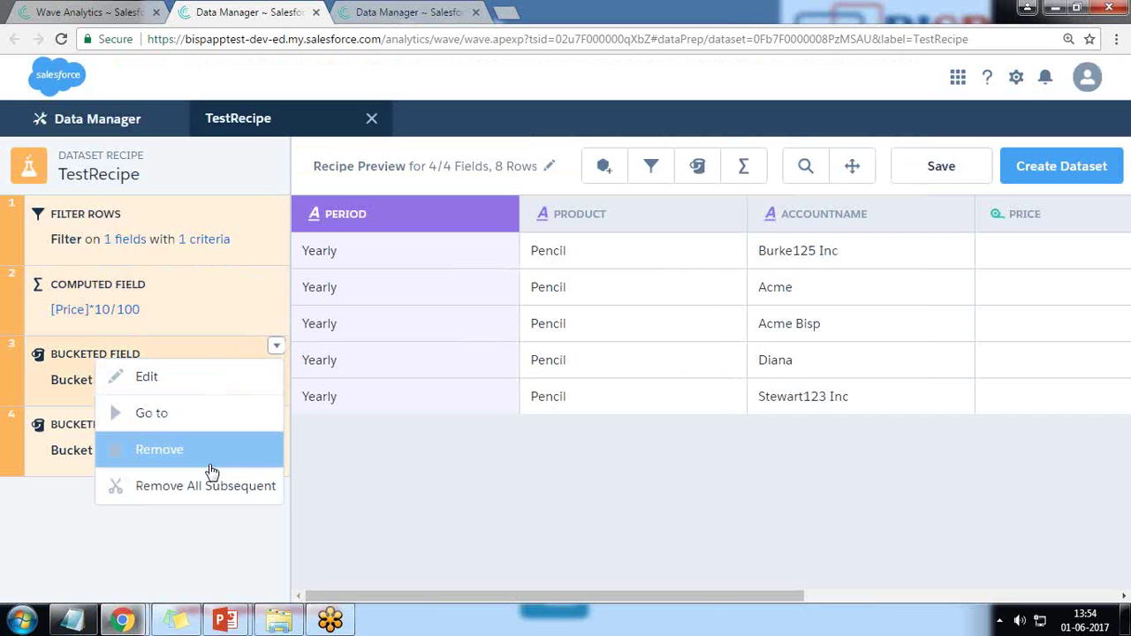
click(160, 453)
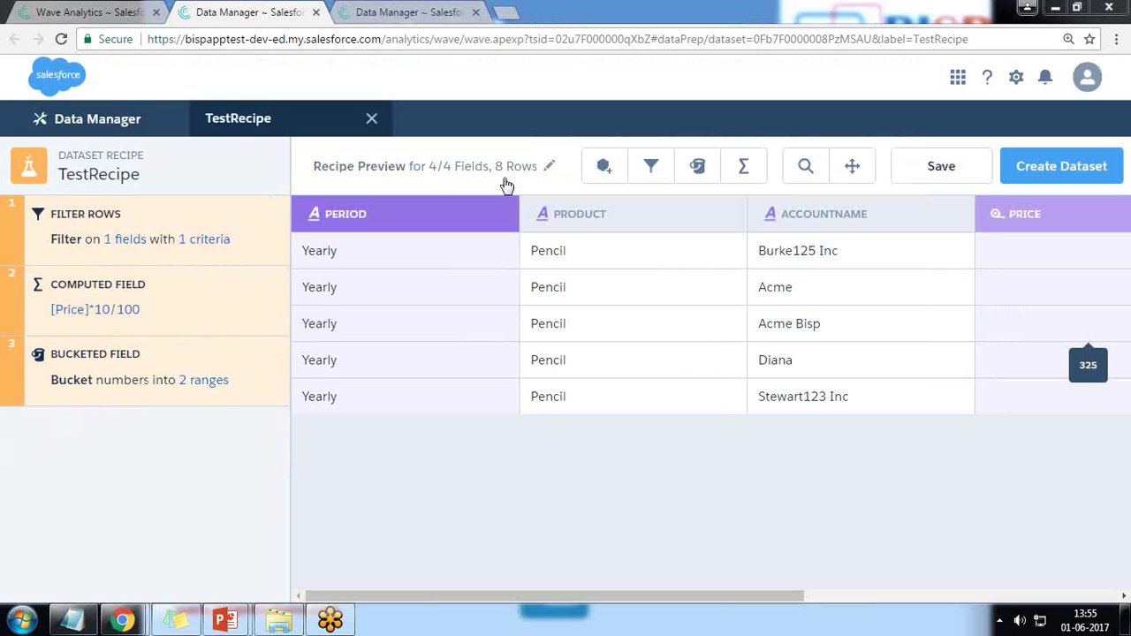
Start Create Dataset and keep all six fields checked in the Run Recipe dialog.
click(1060, 168)
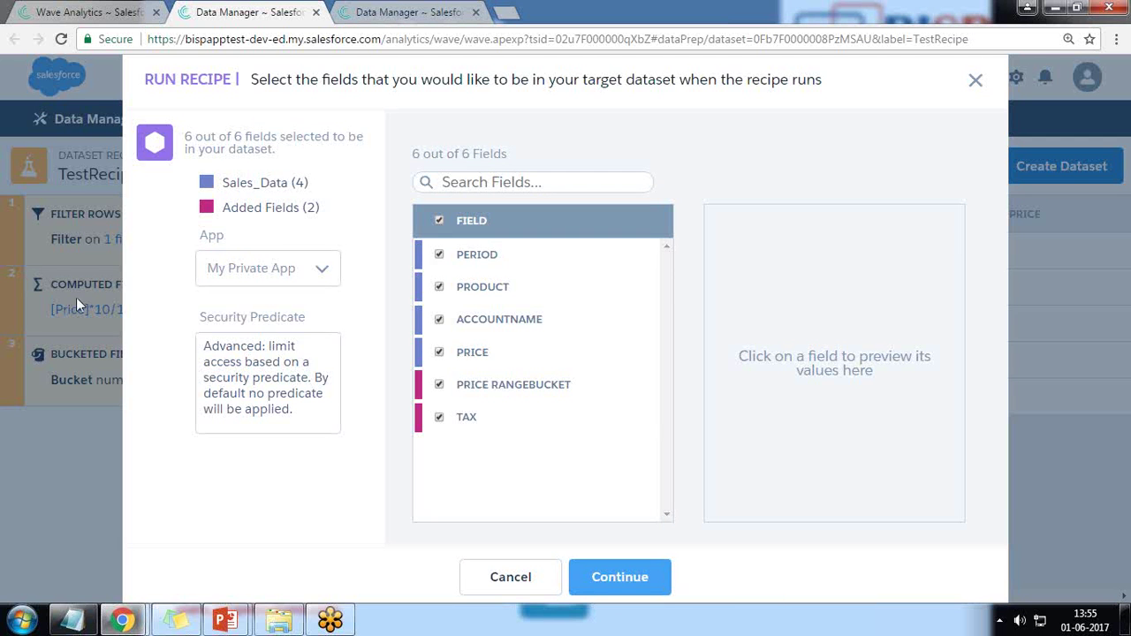
click(619, 575)
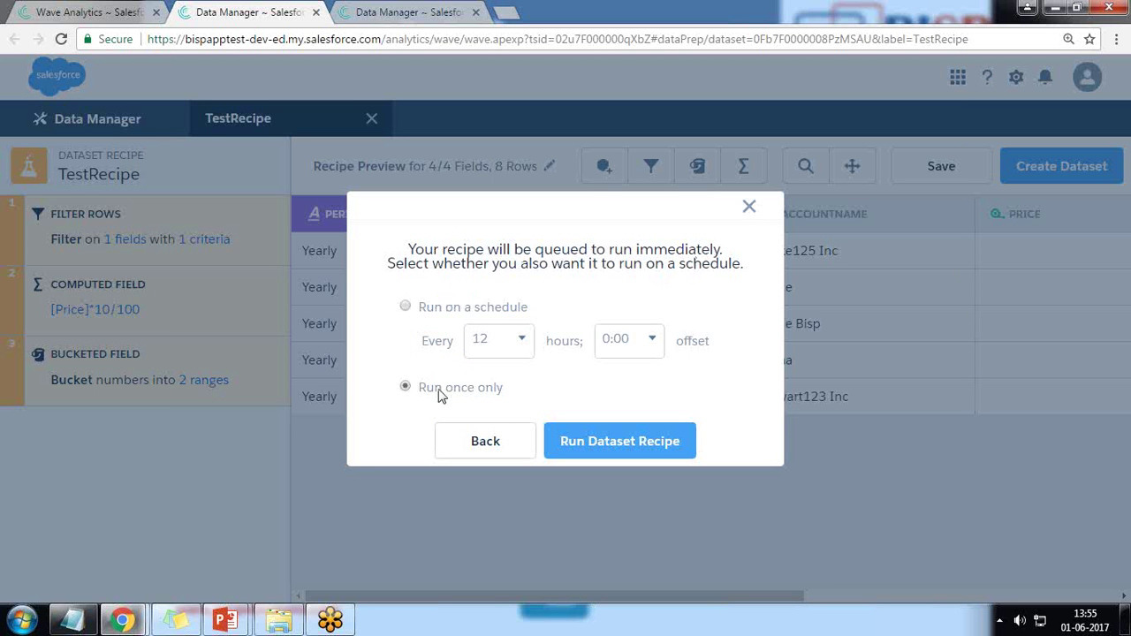
Try an every-1-hour schedule, revert to Run once only, and run the recipe.
drag(420, 387, 502, 392)
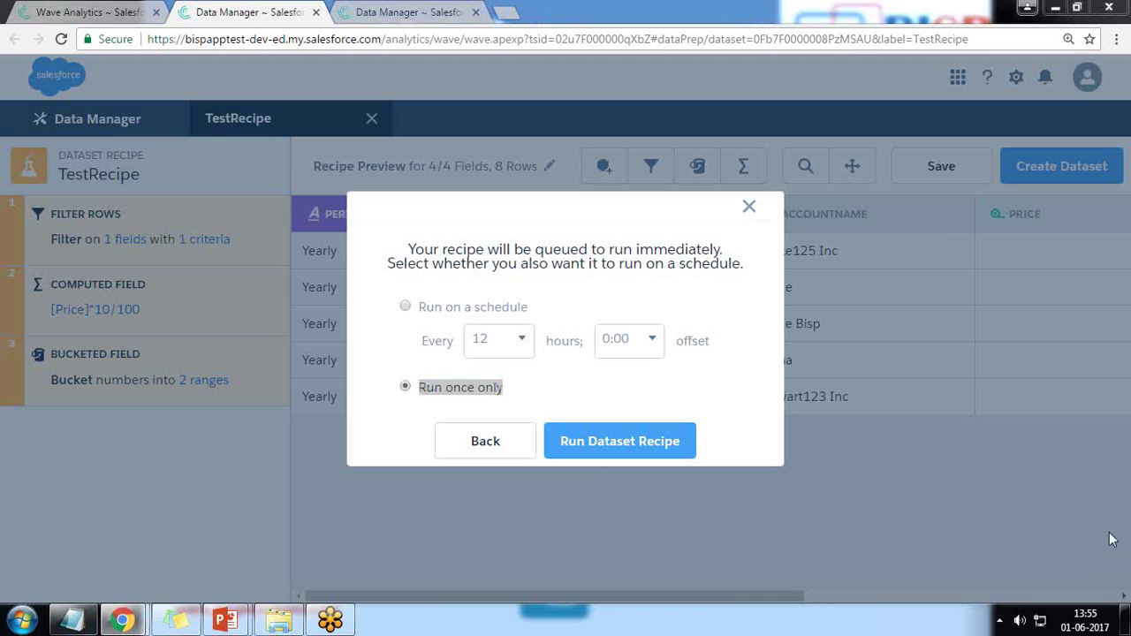
click(1031, 245)
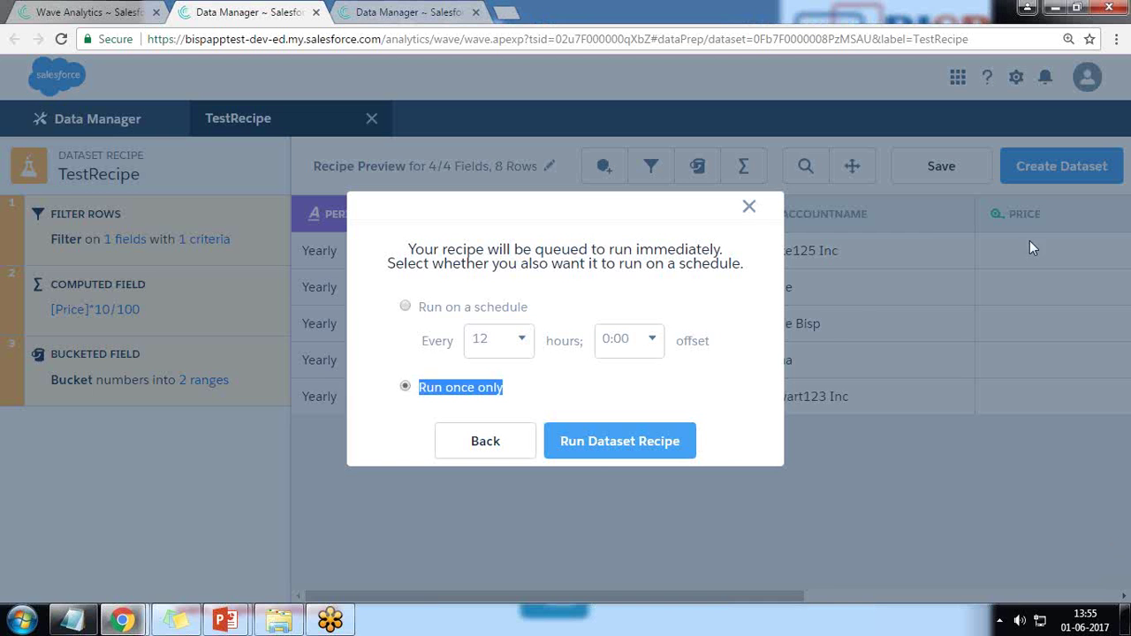
click(406, 307)
click(522, 343)
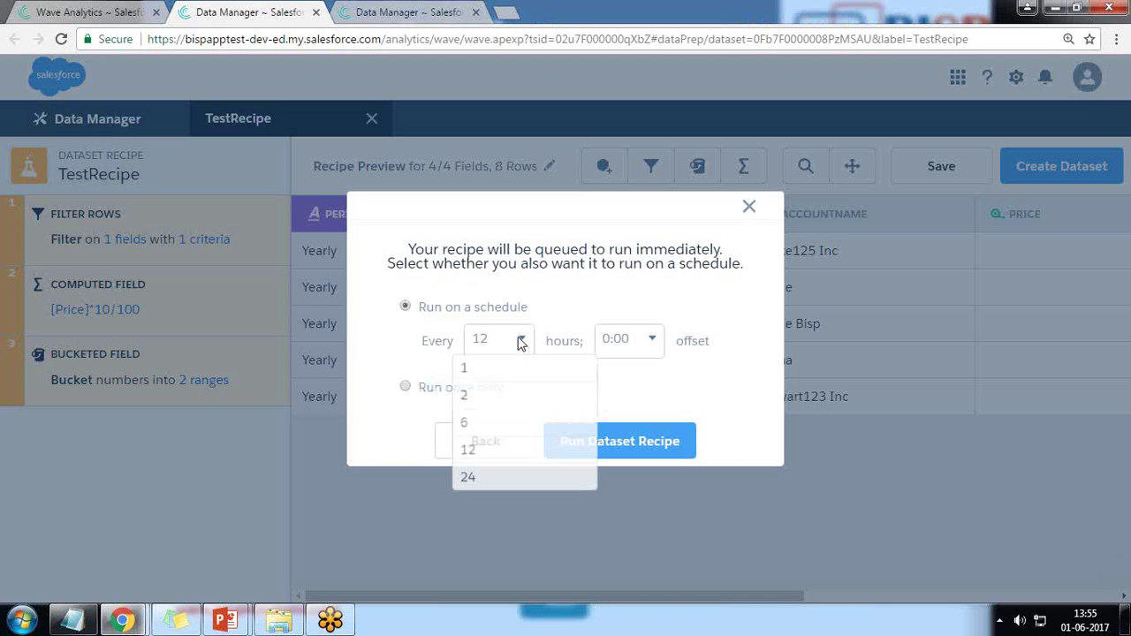
click(470, 371)
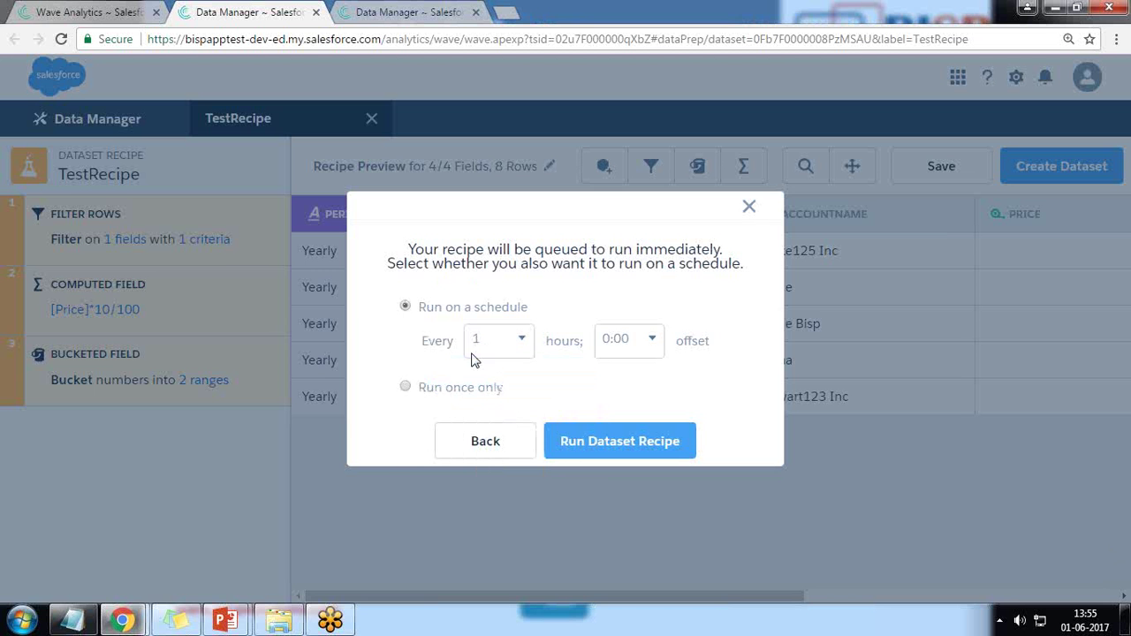
click(405, 388)
click(592, 444)
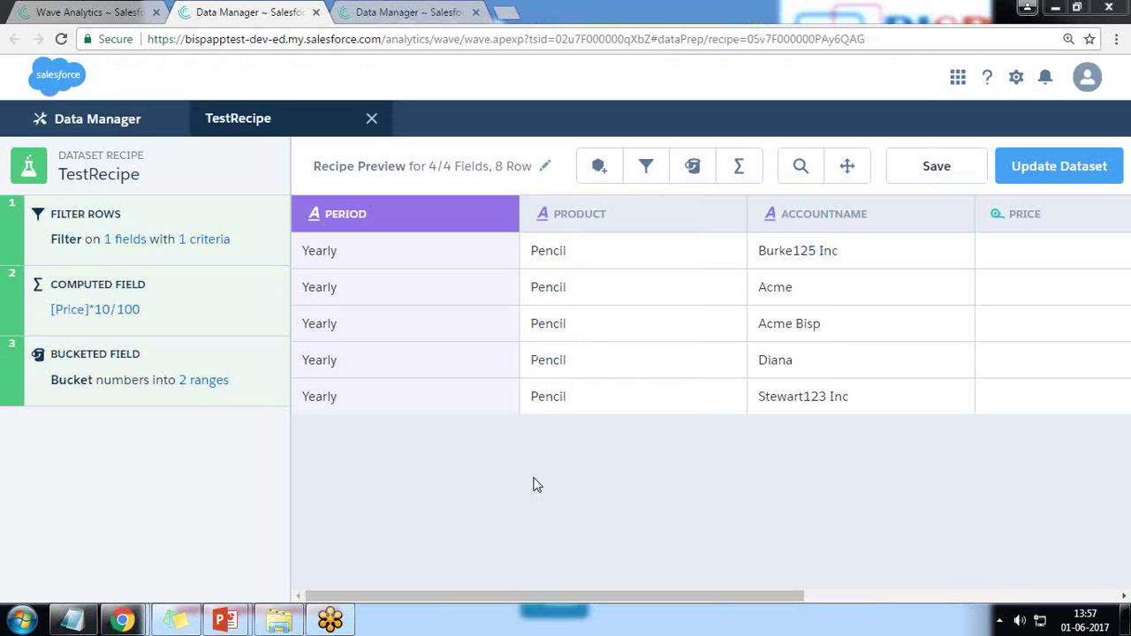
Open the TestRecipe dataset from Wave Analytics Browse as a new lens and show the chart-type choices.
click(118, 11)
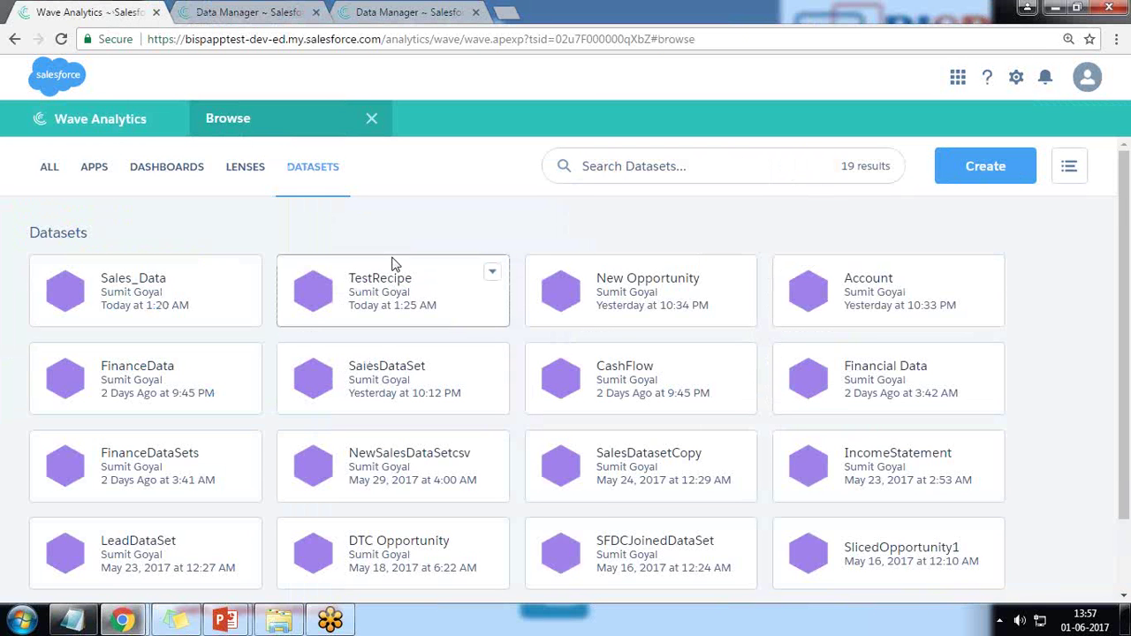
mouse_move(393, 291)
click(389, 294)
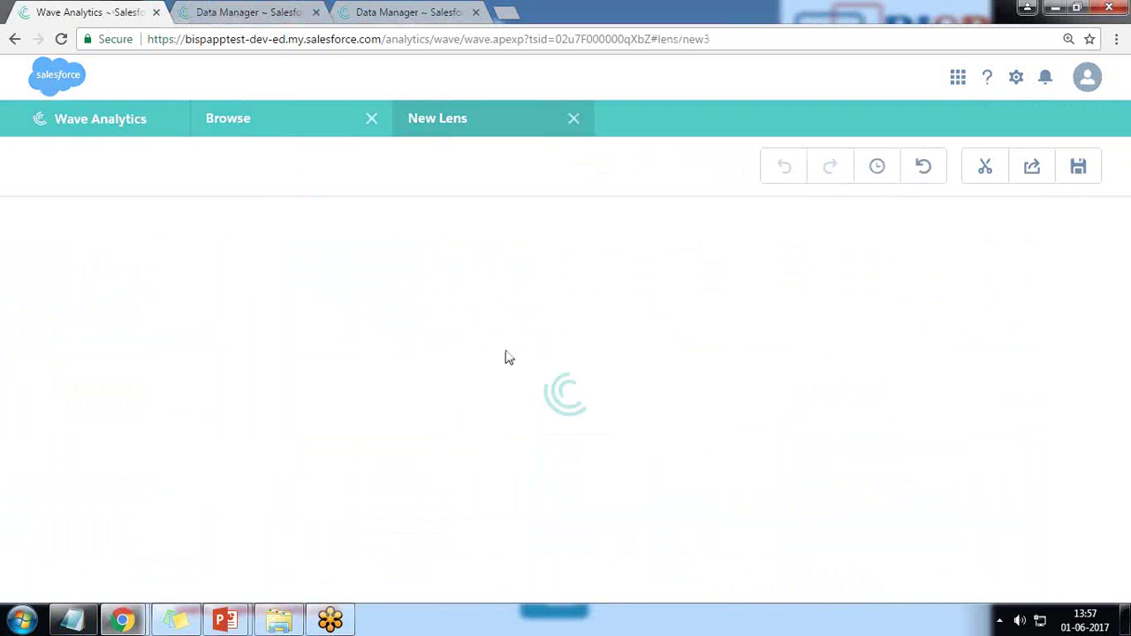
click(430, 244)
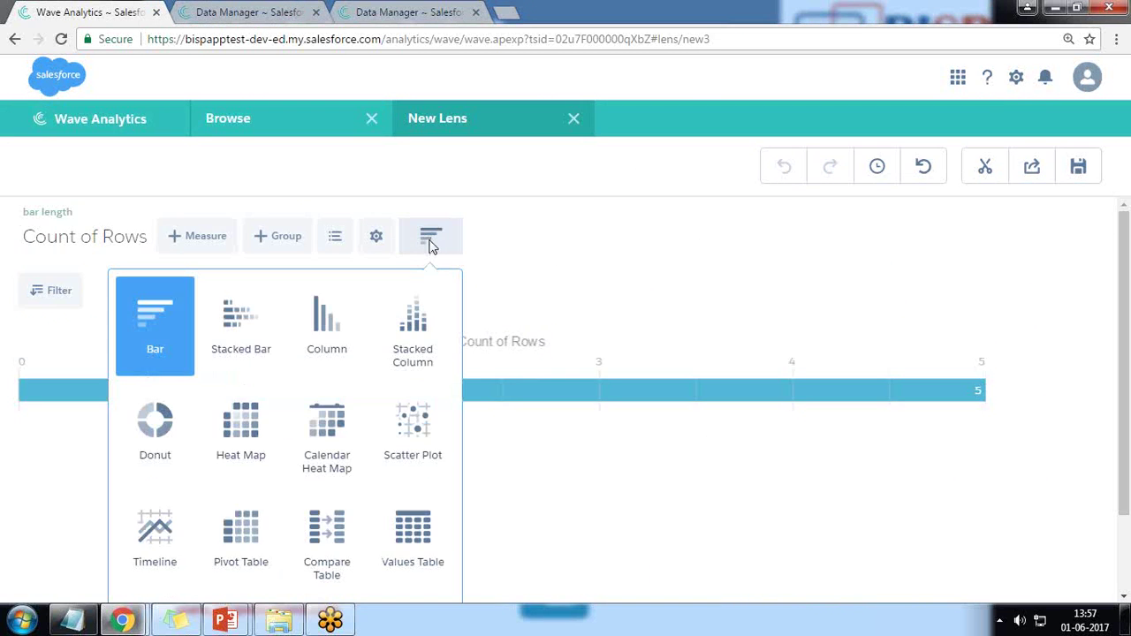
Switch the TestRecipe lens to a values table showing the five Pencil rows with Price buckets and Tax.
click(413, 541)
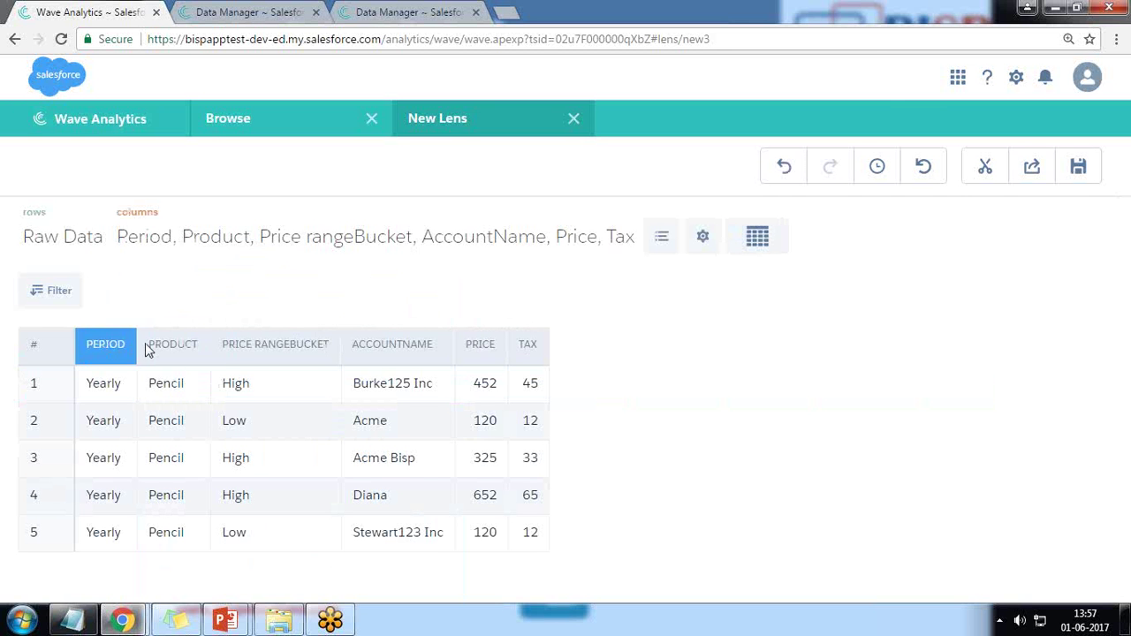